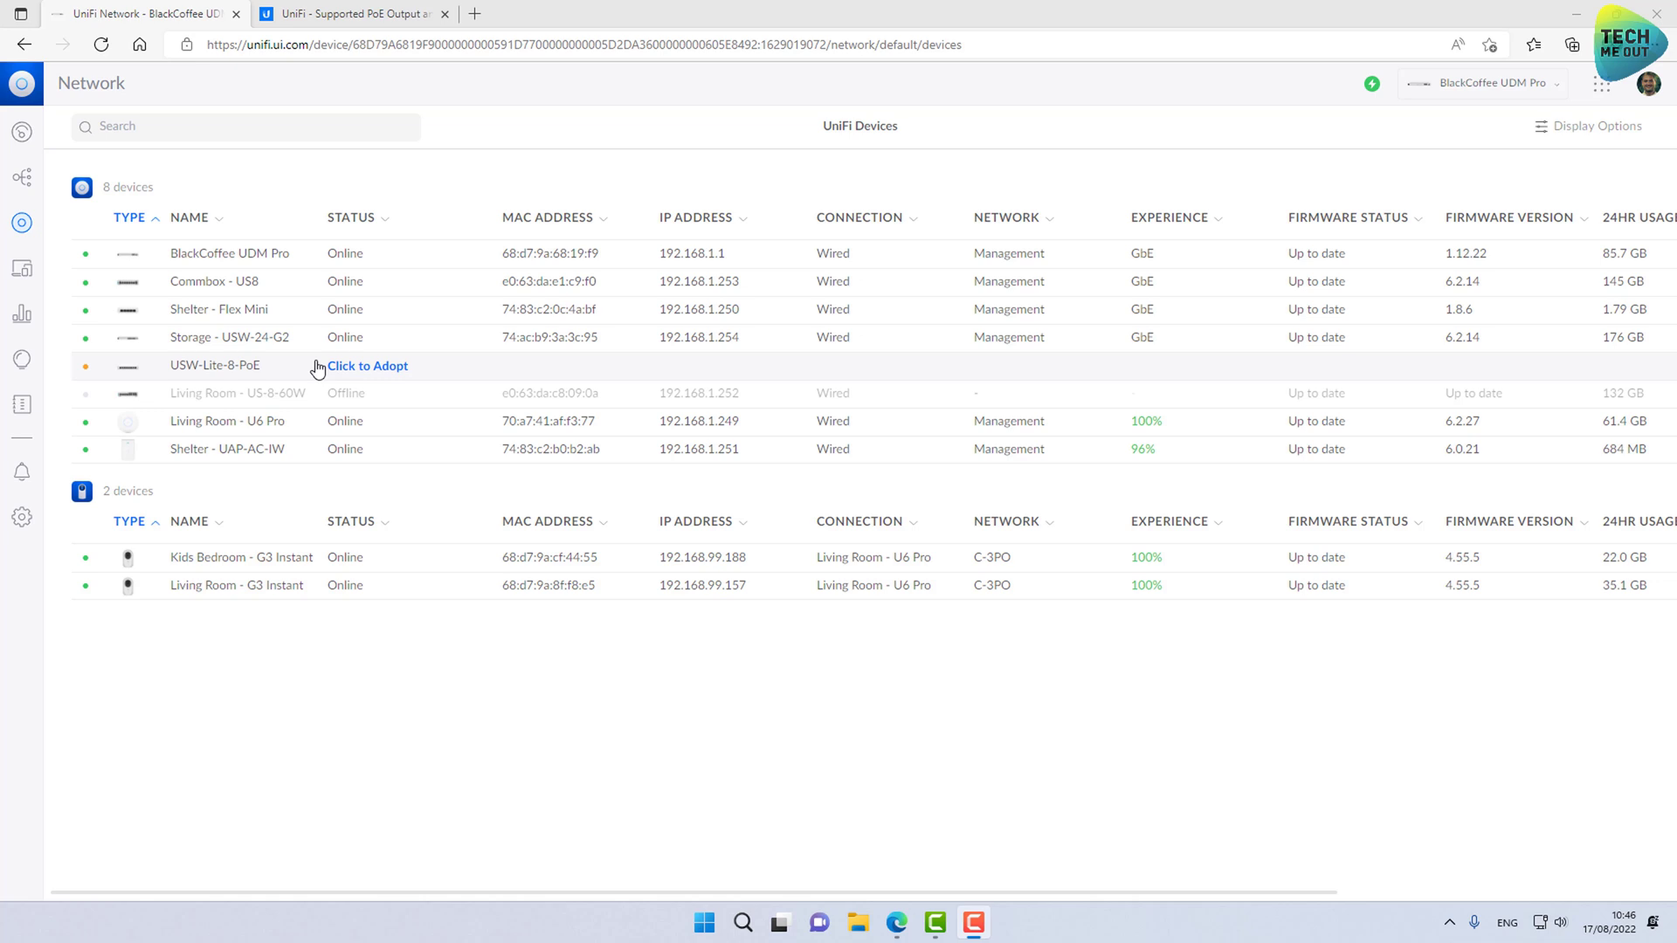
Adopt the USW-Lite-8-PoE switch so it comes online at 192.168.1.199
click(359, 368)
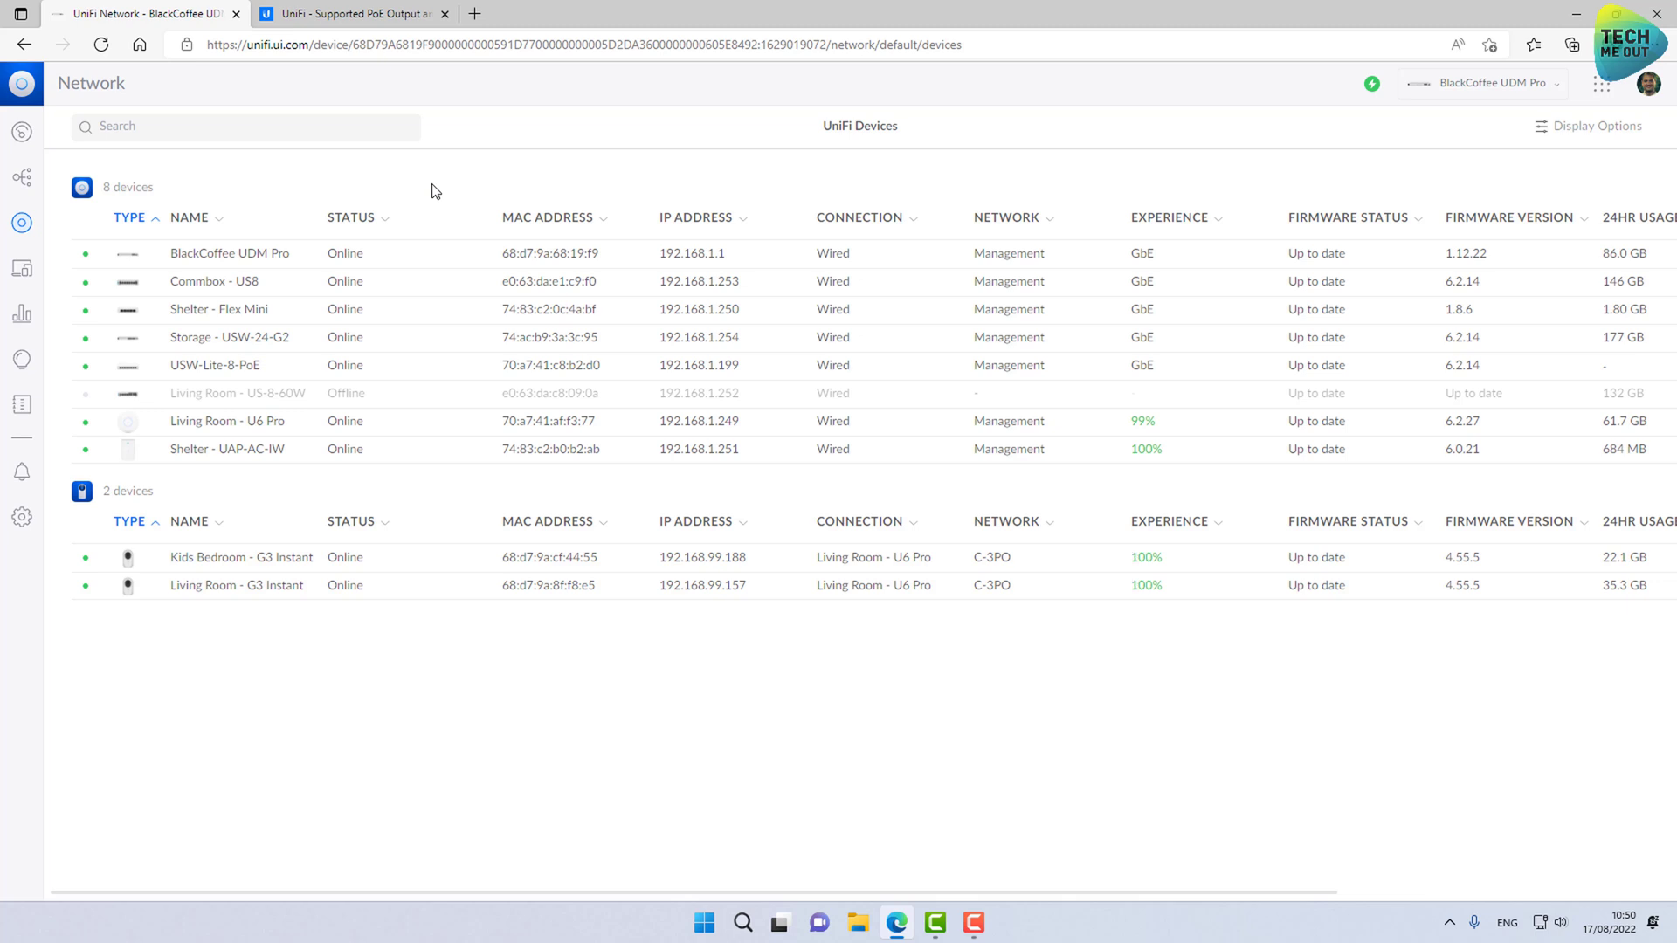
Open the old Living Room - US-8-60W switch and view its port names and profiles
click(297, 405)
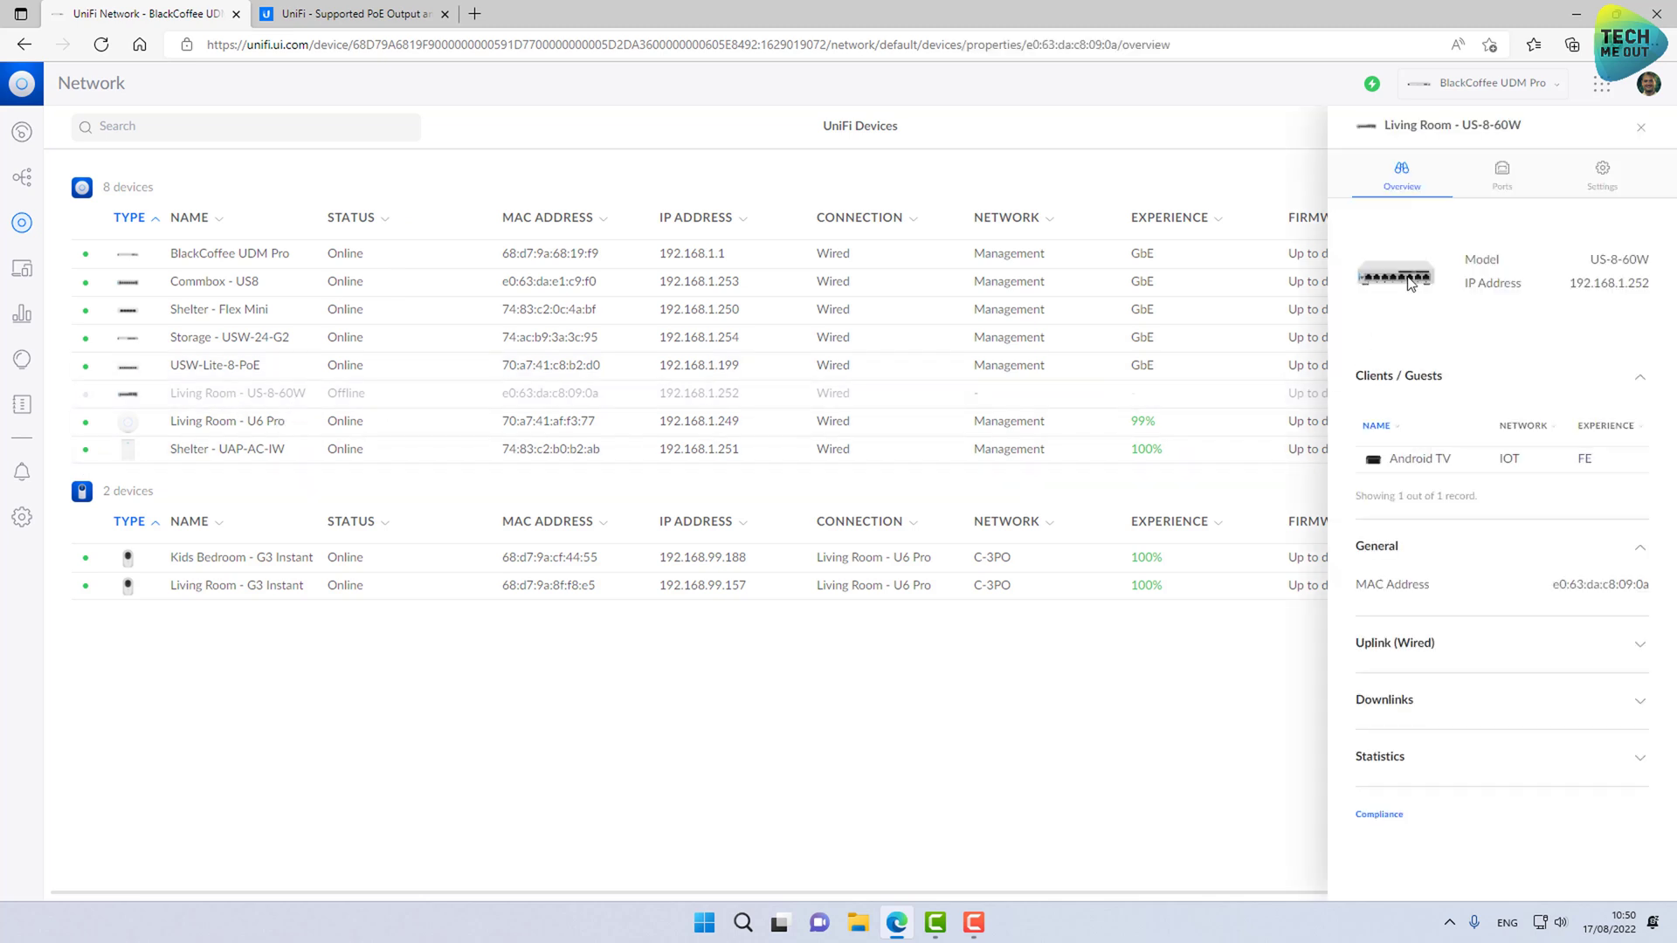
click(1510, 187)
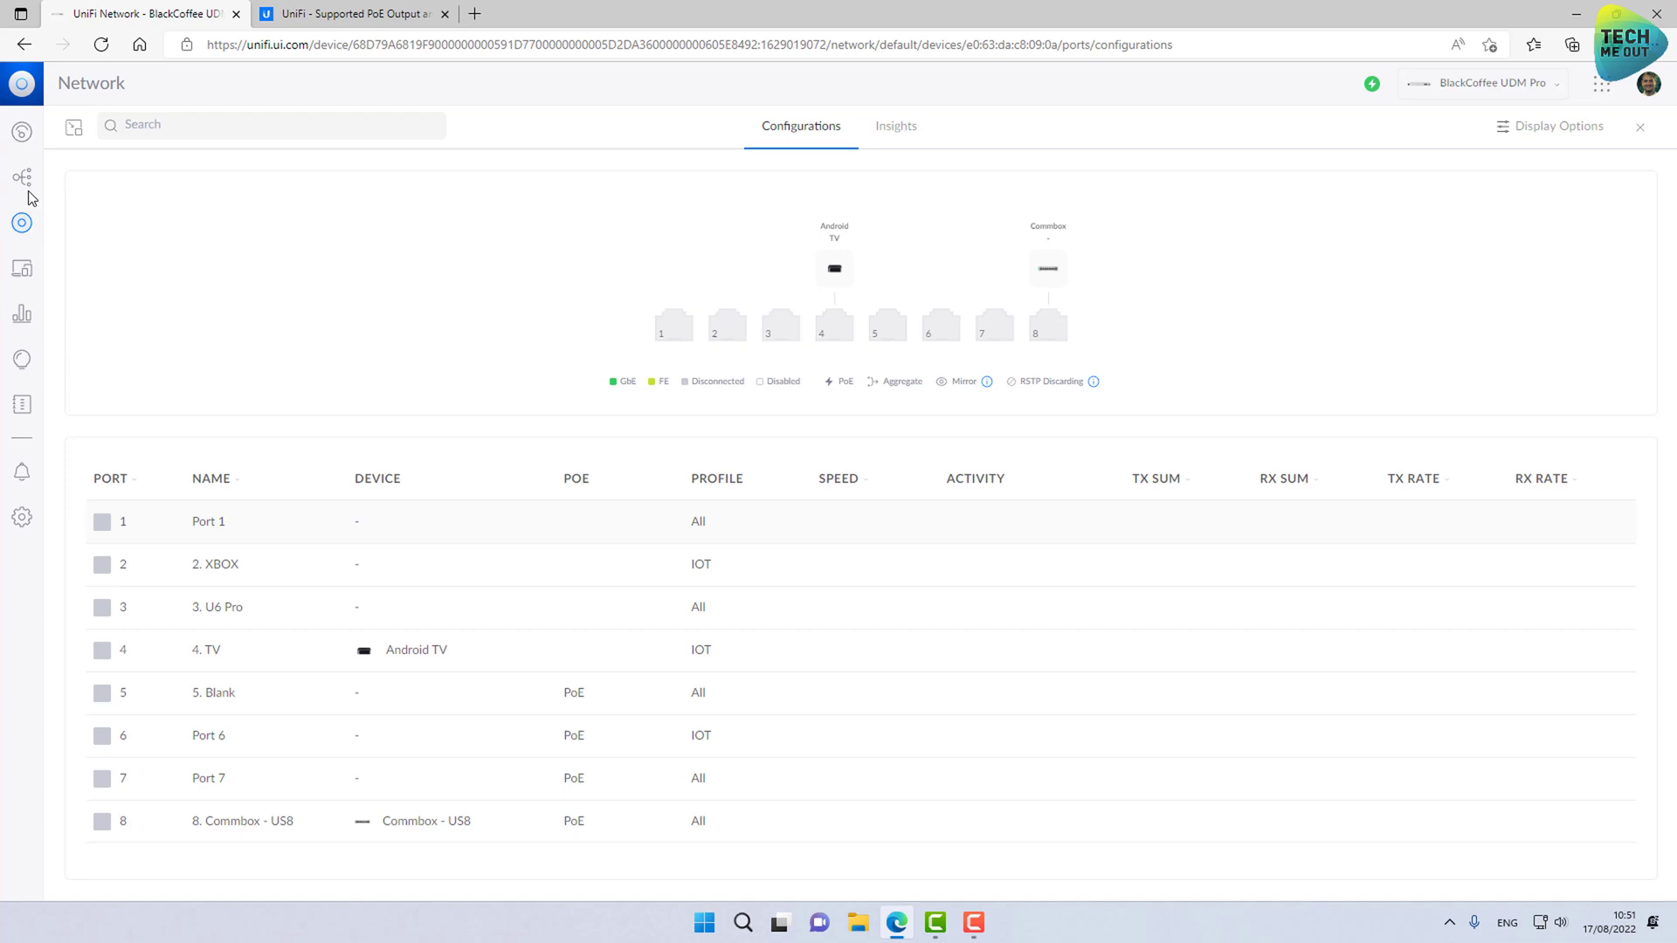
Bring up the USW-Lite-8-PoE's full port management table from the devices list
click(22, 227)
click(227, 371)
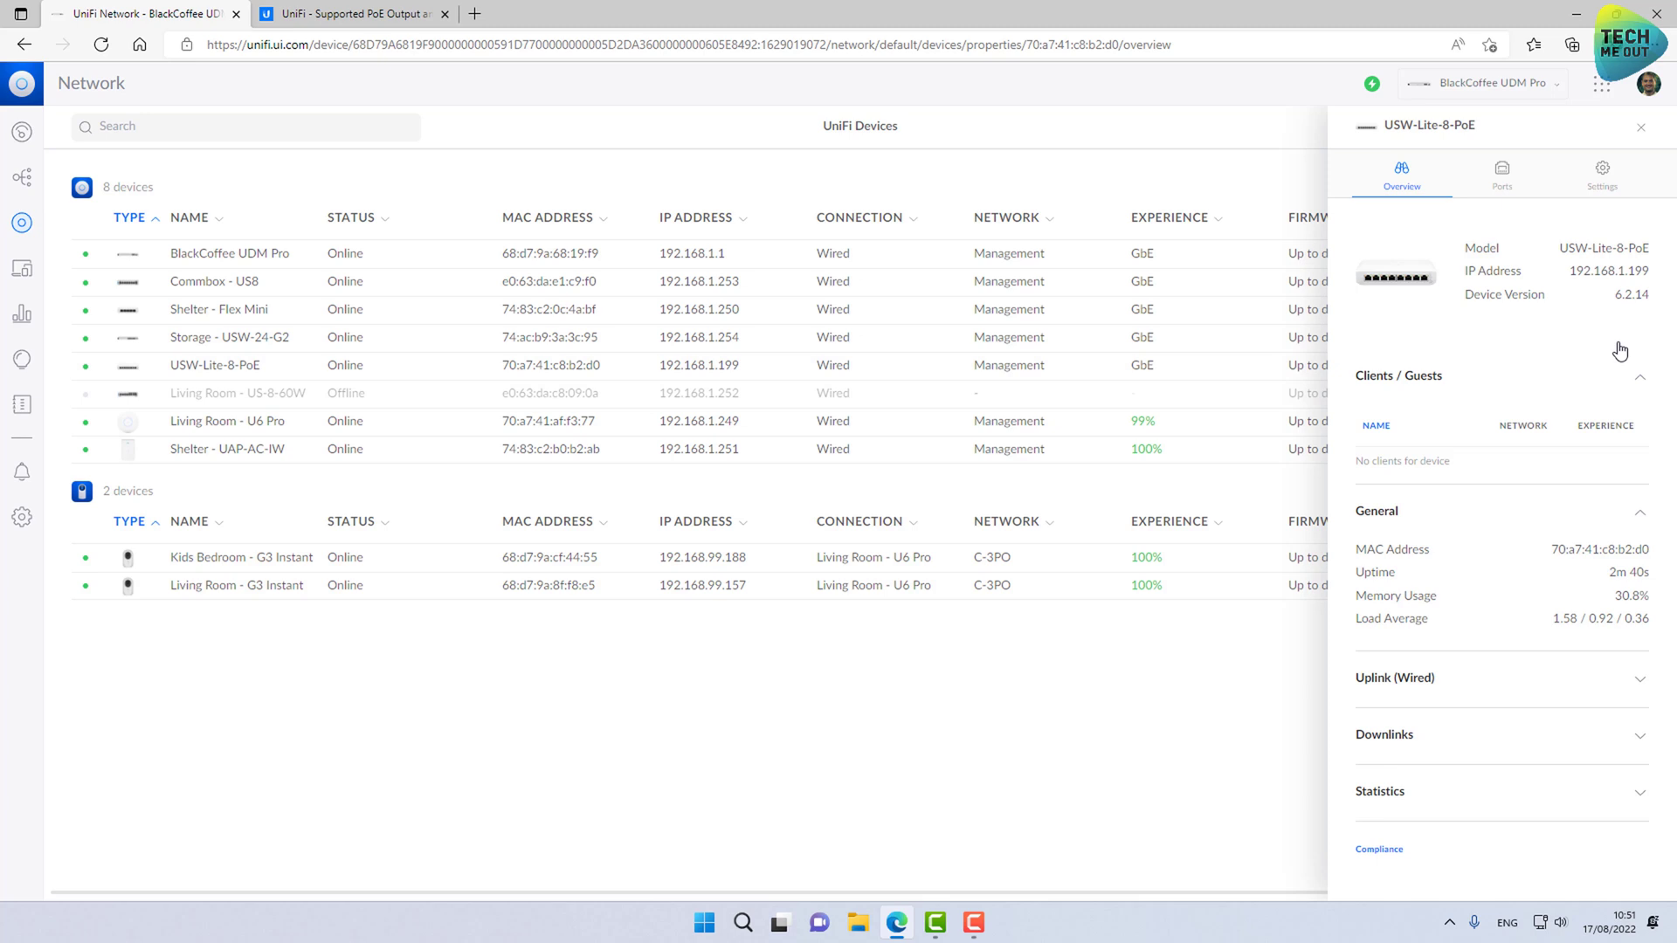
click(1512, 184)
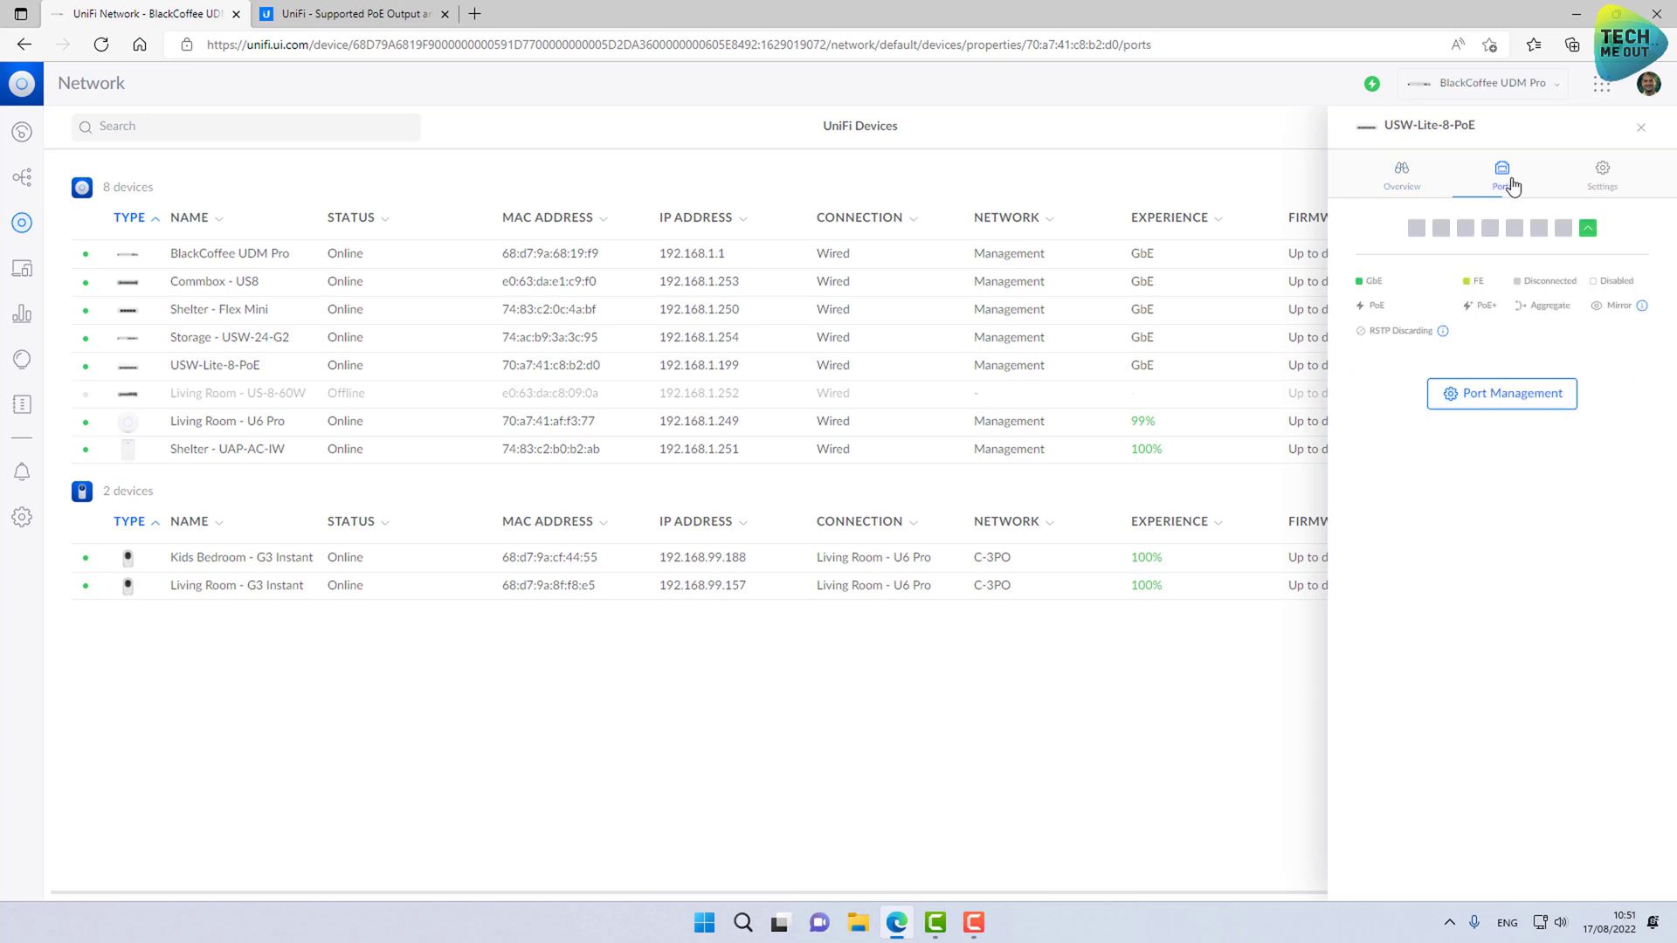
click(1534, 403)
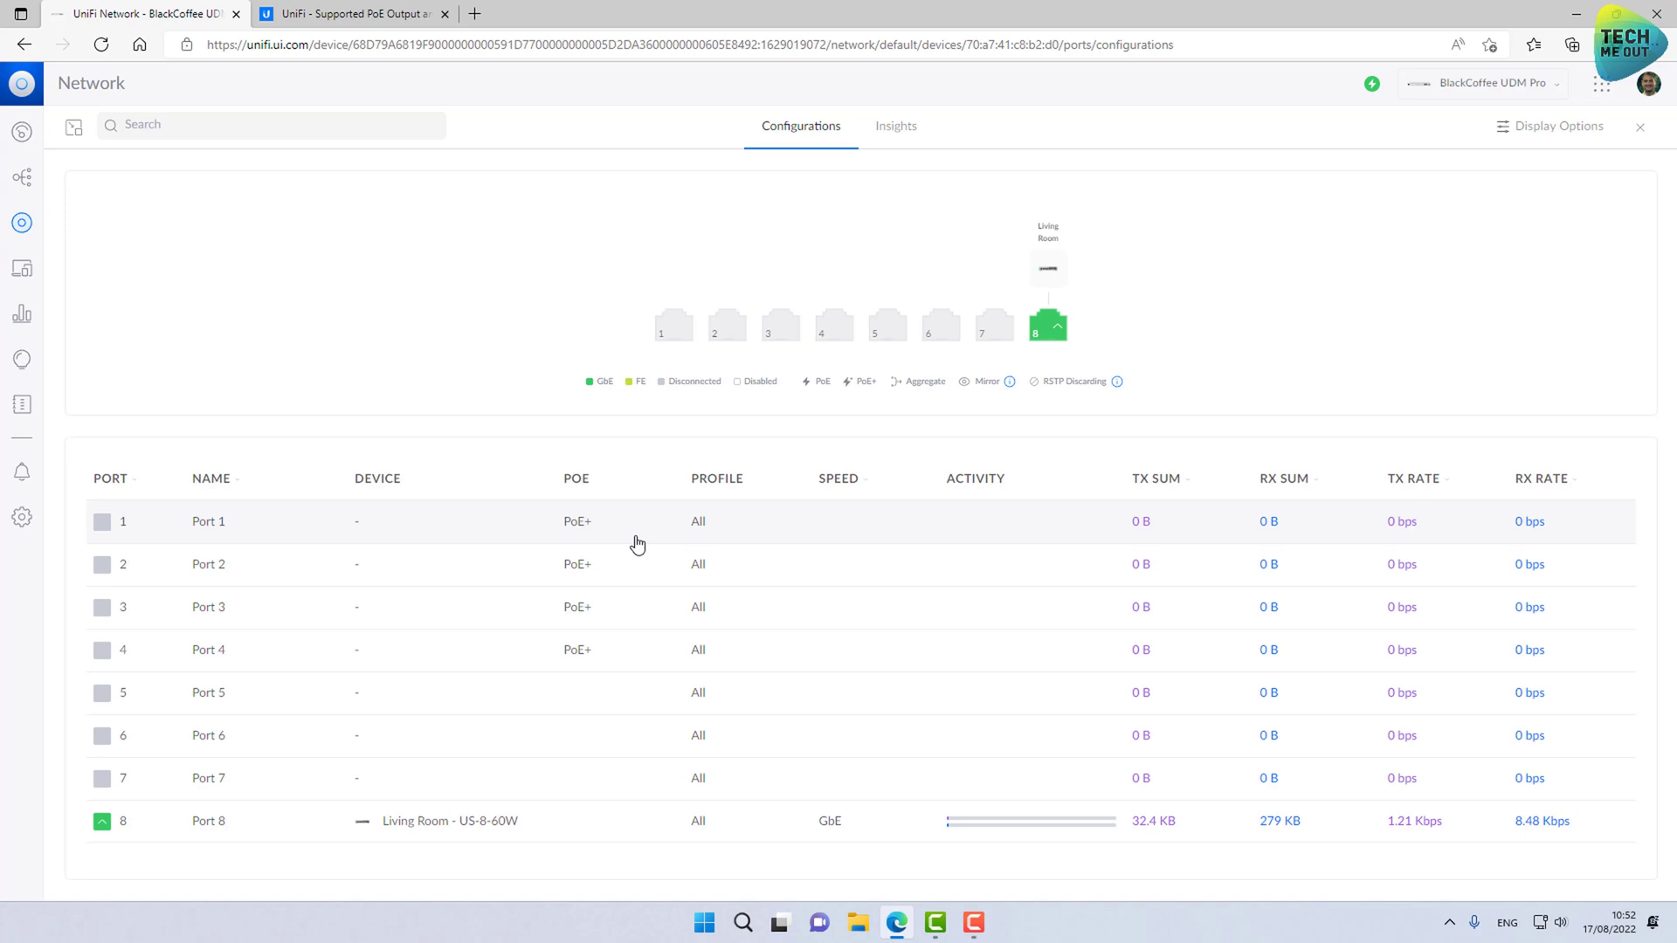
Name Port 1 '1. Commbox', keeping PoE at PoE/PoE+, and apply the change
click(321, 527)
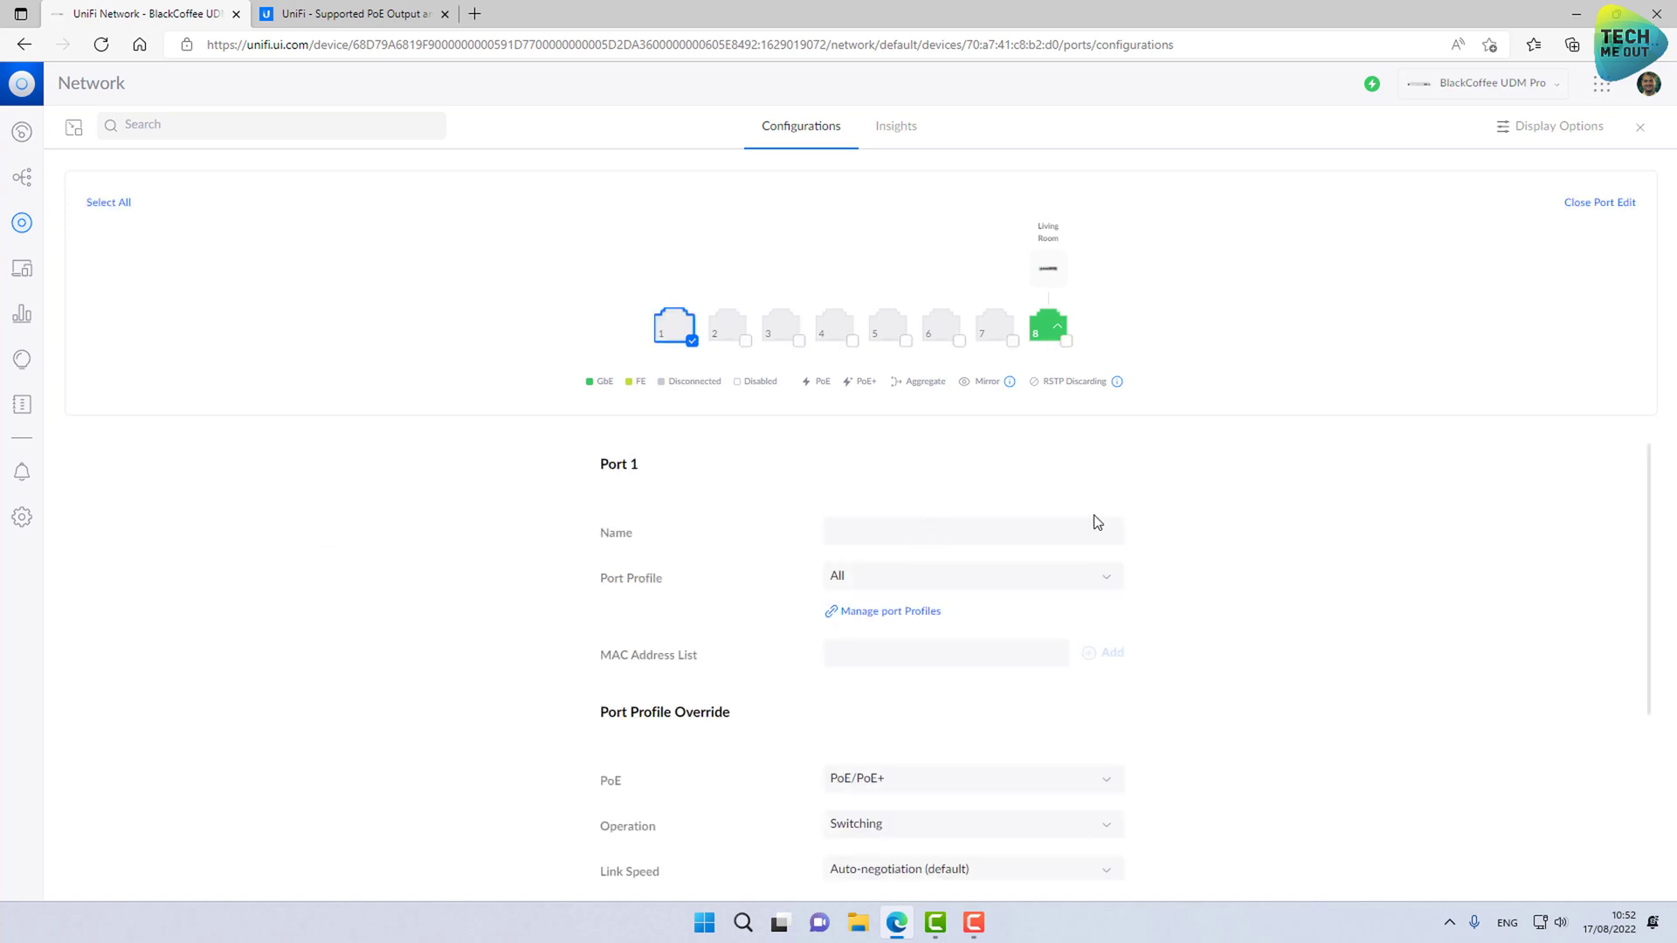
click(882, 531)
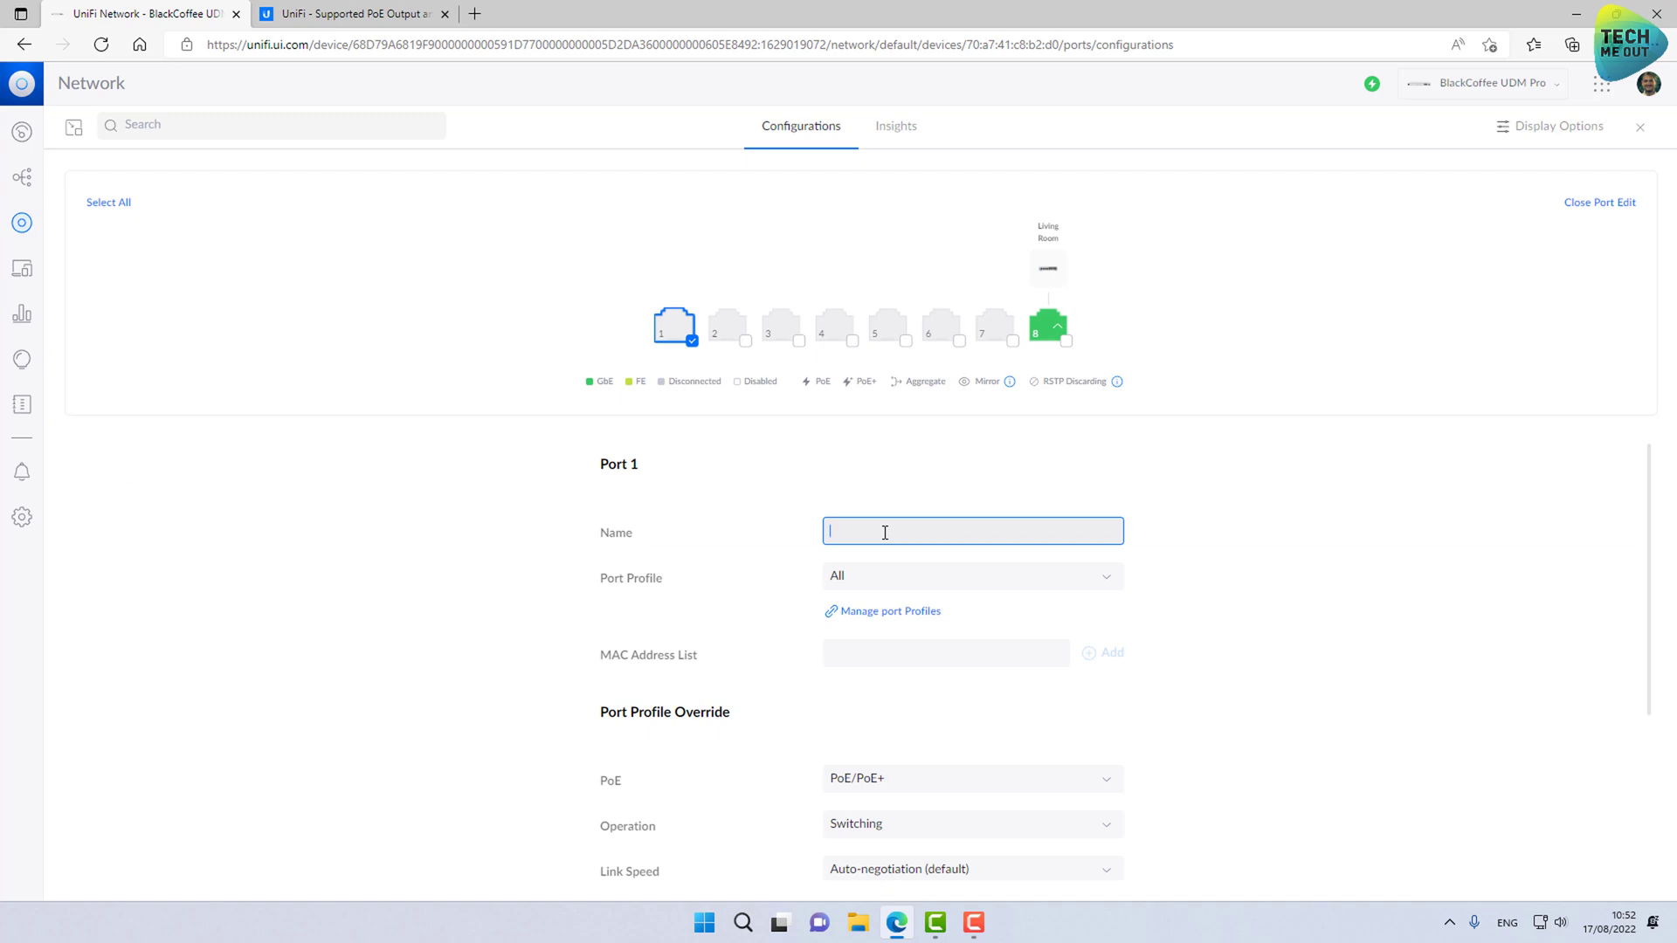
text(1)
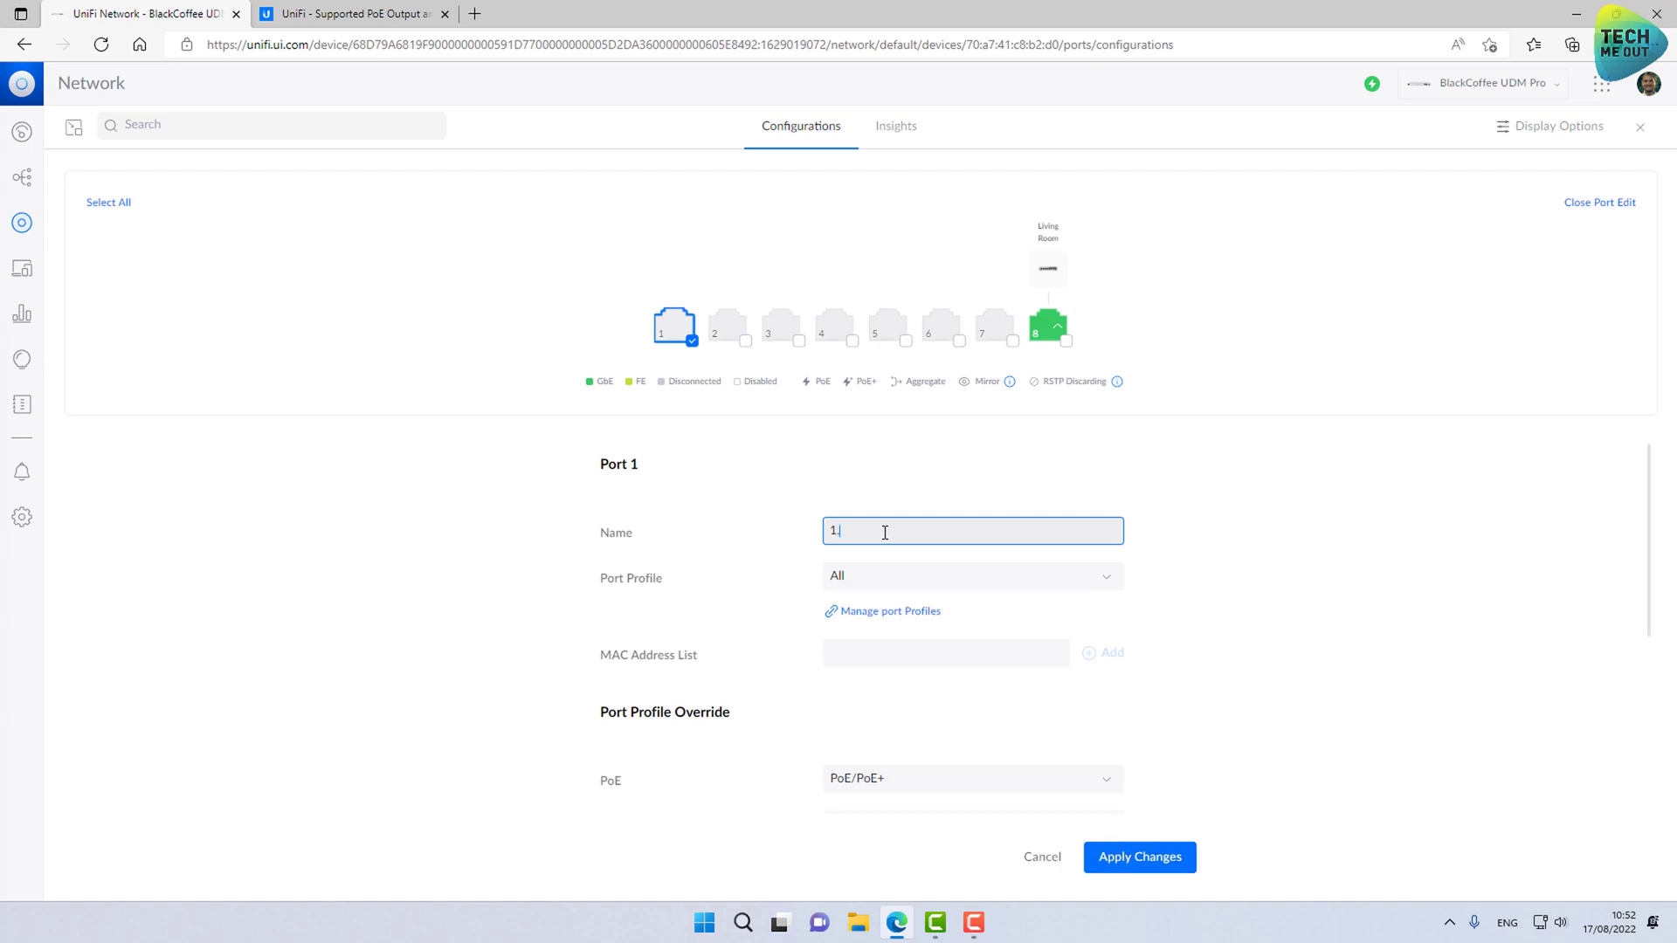
text(. Commbox)
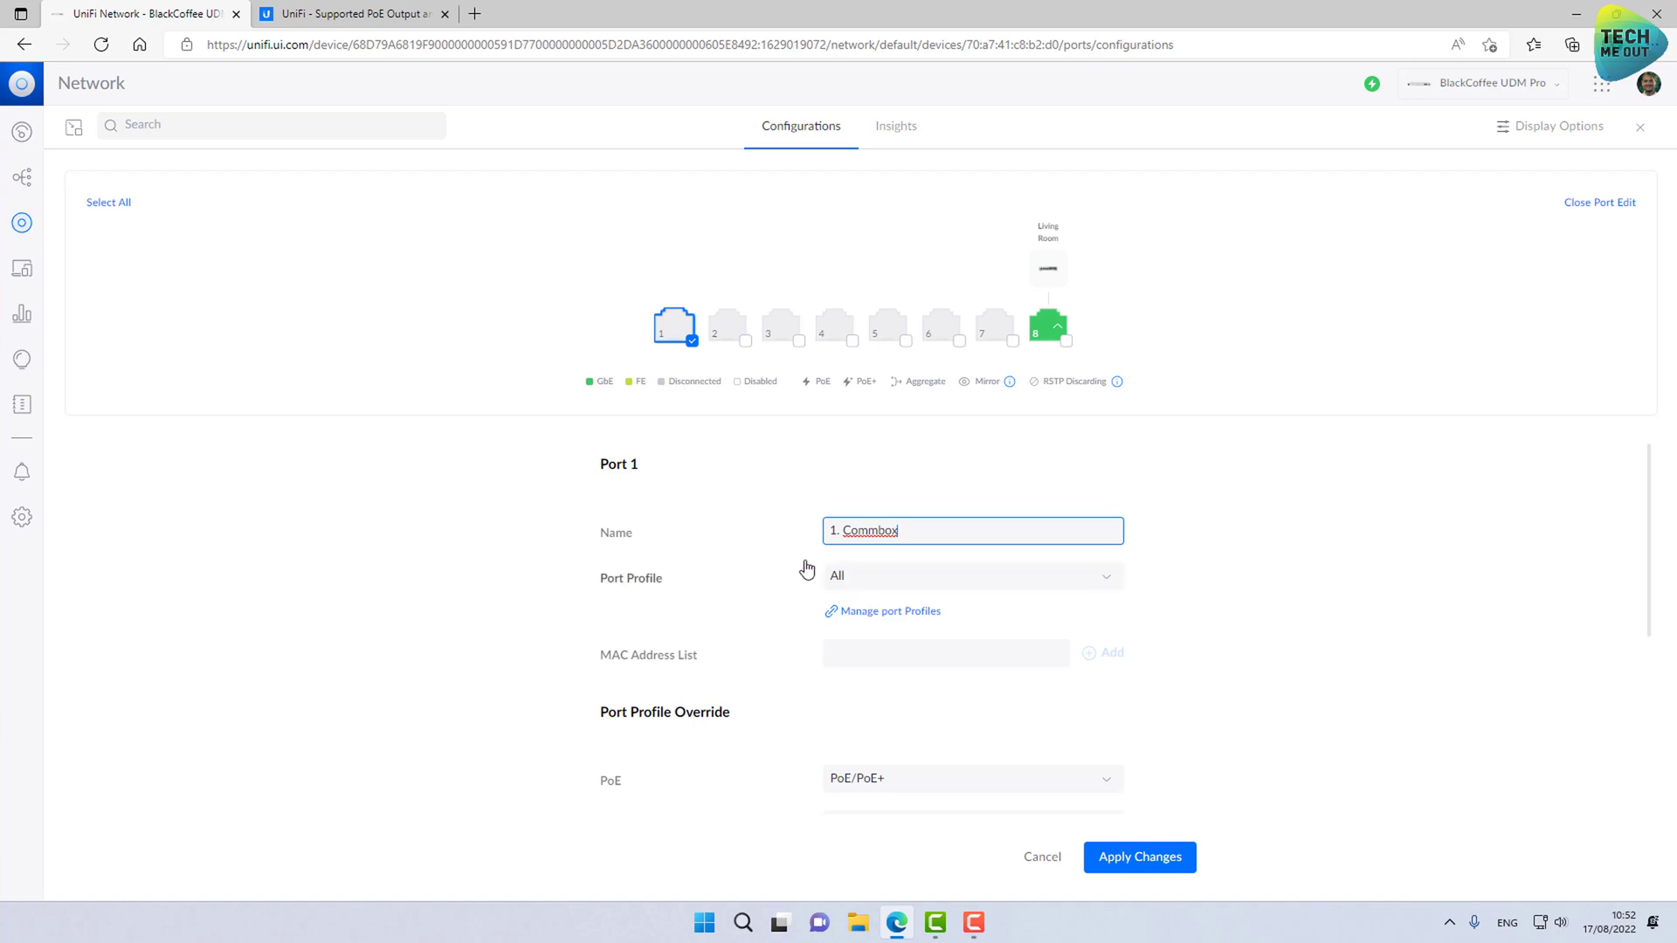
click(861, 780)
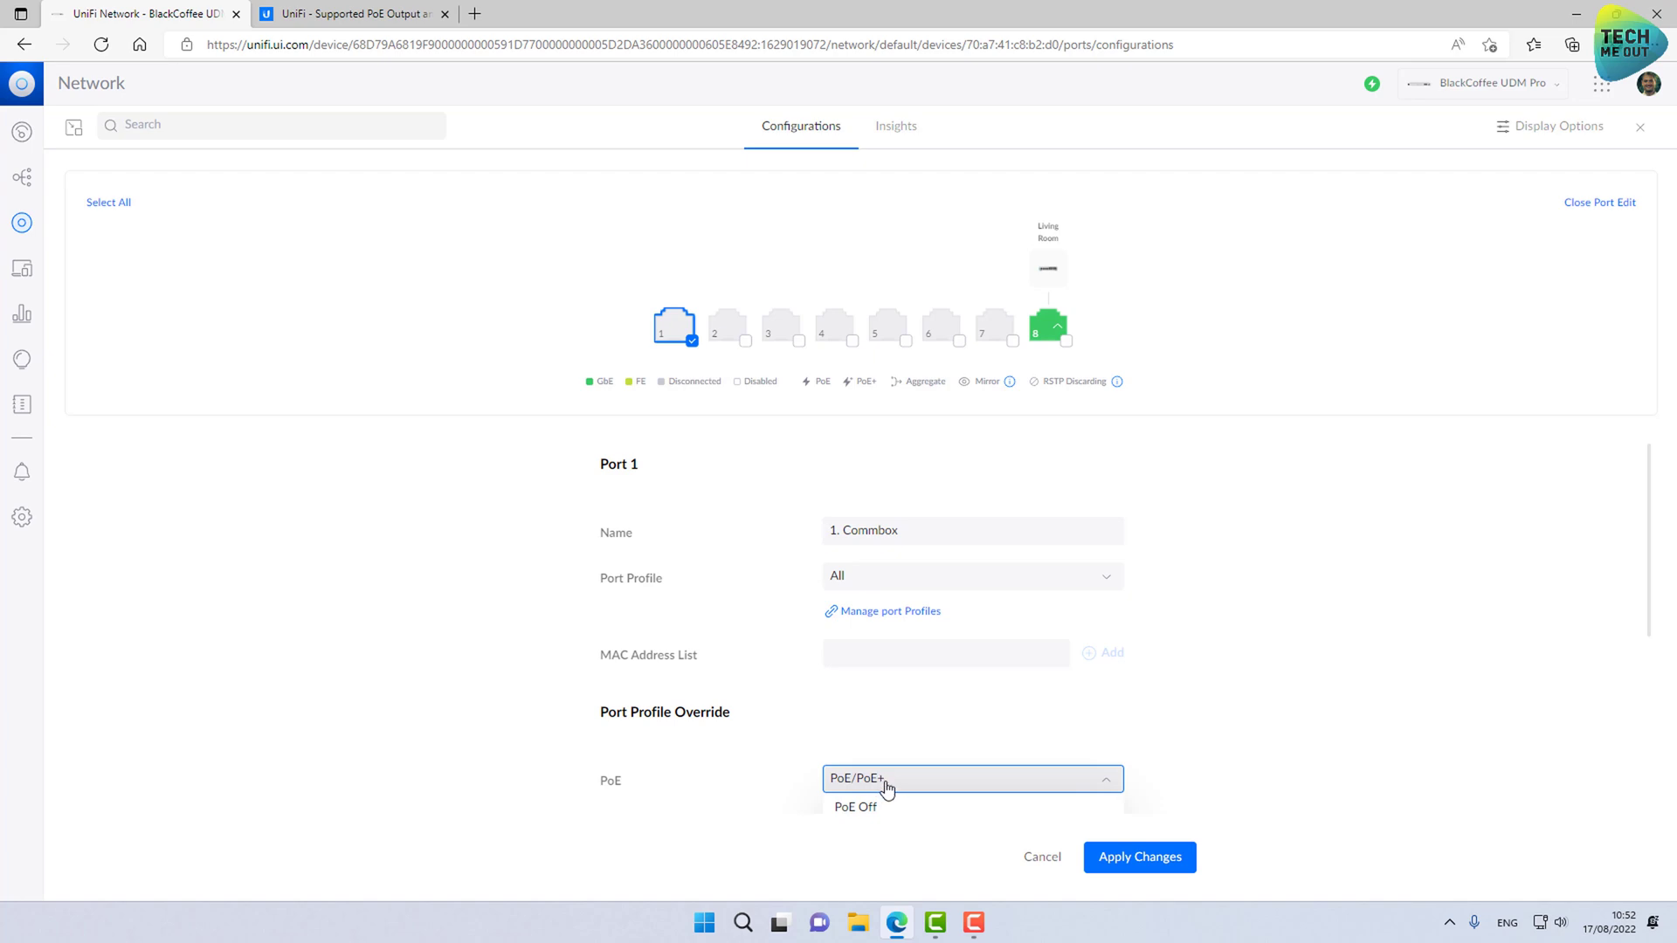
click(1264, 836)
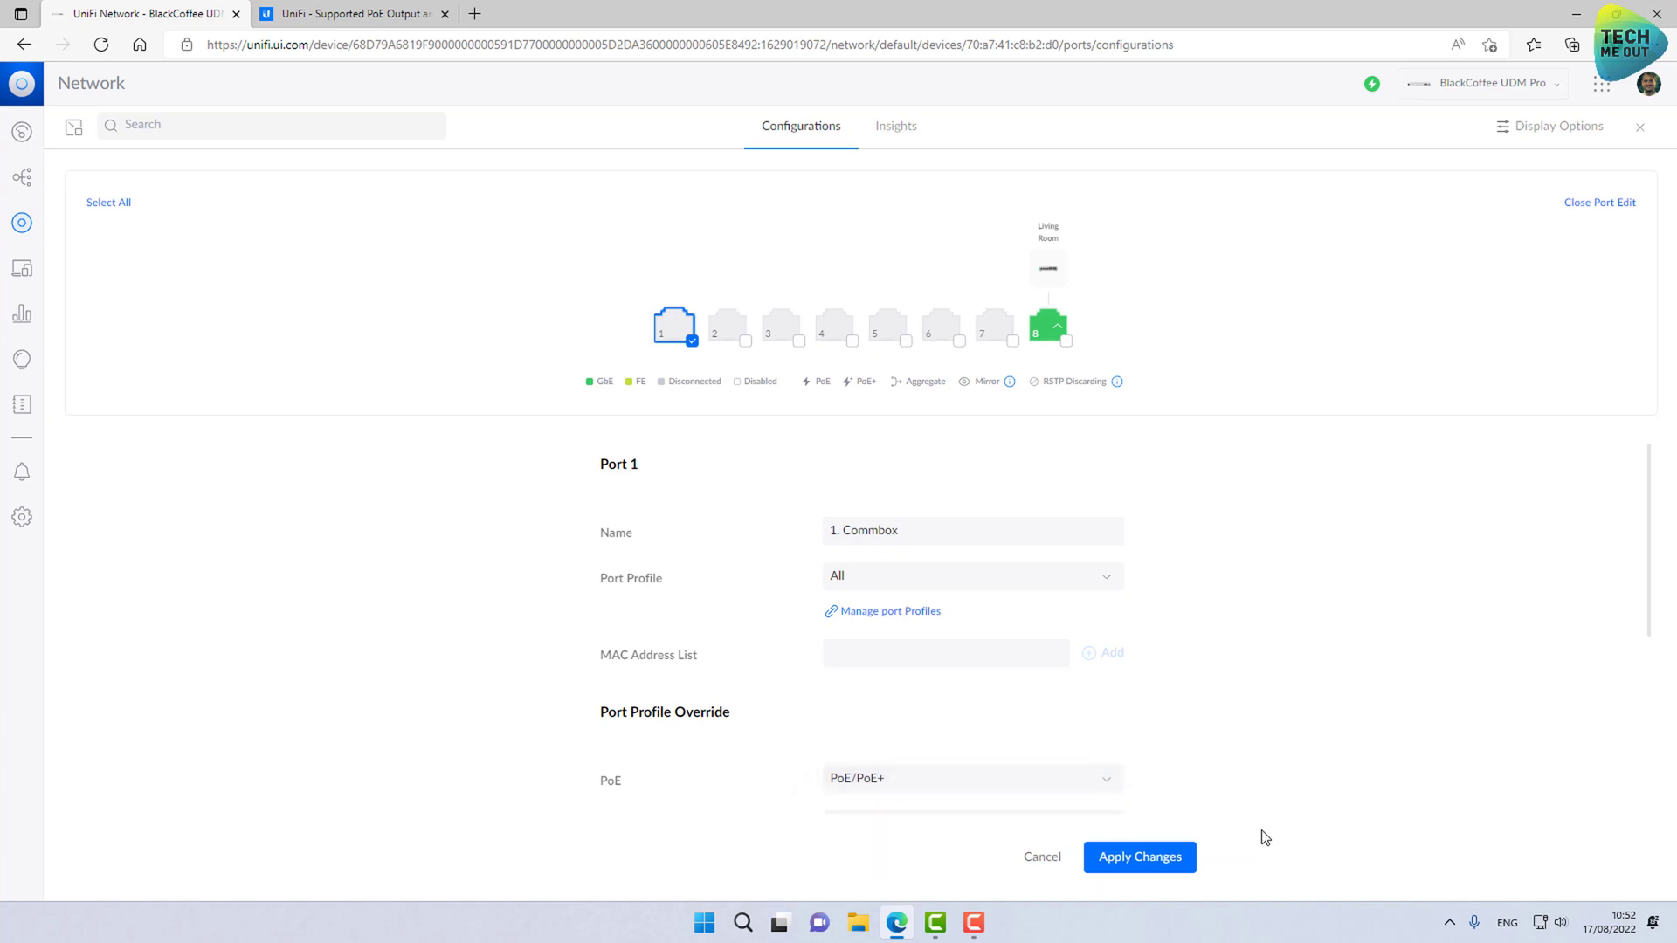
click(1155, 858)
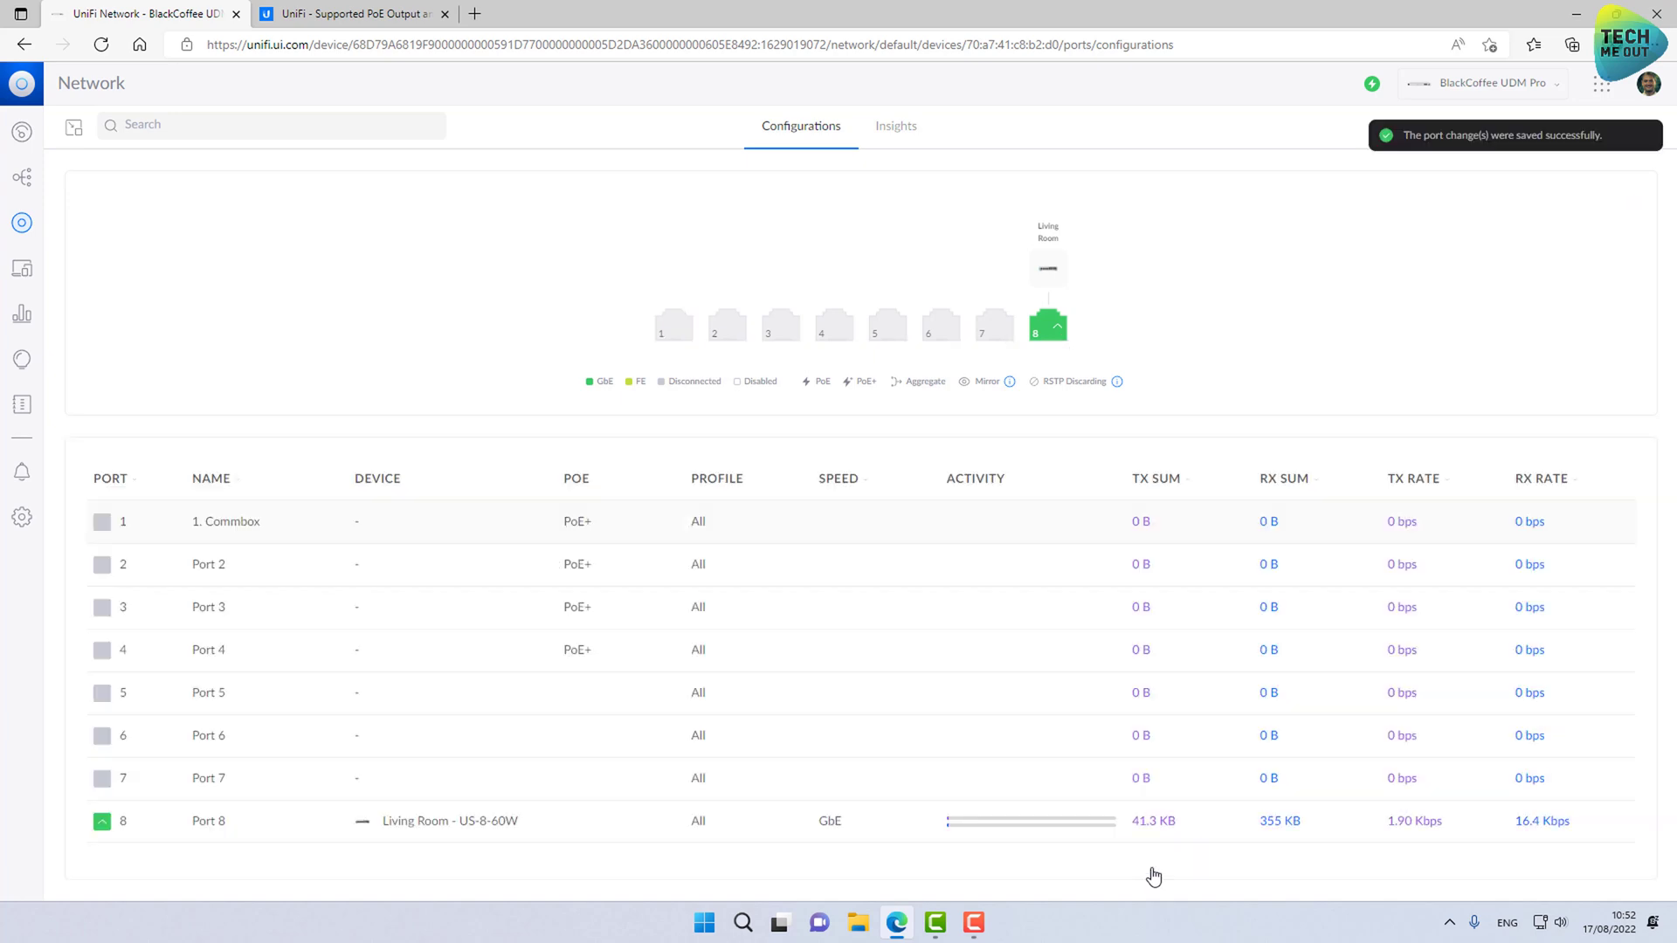
Name Port 2 '2. U6 Pro' and apply the change
click(281, 570)
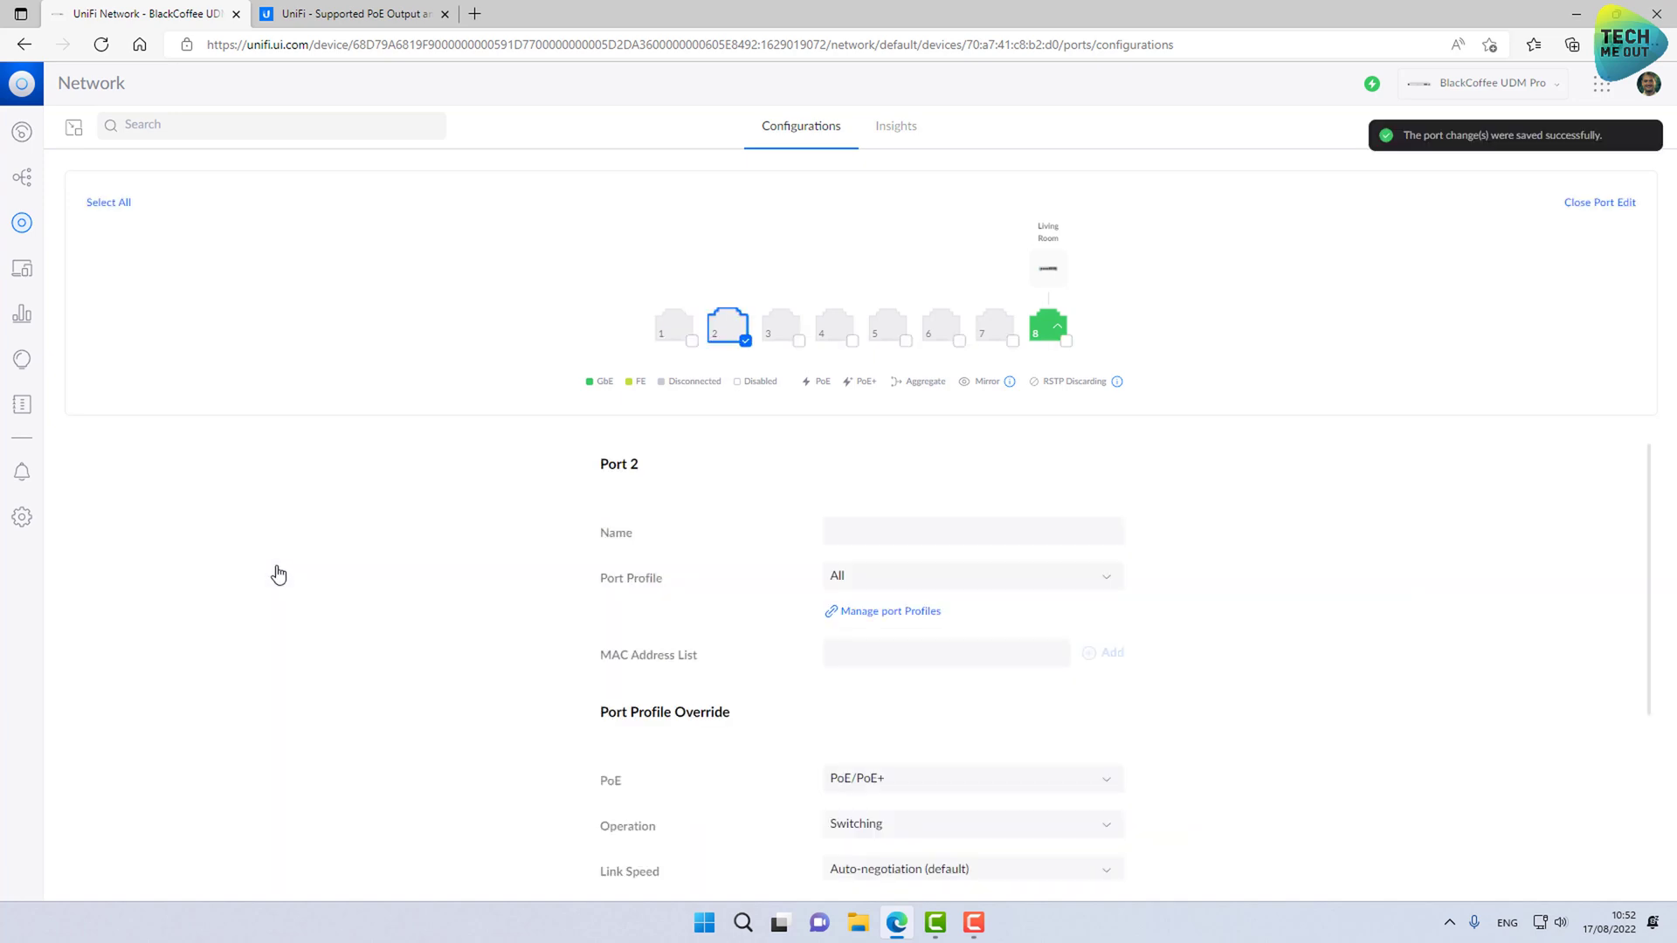
click(857, 539)
text(2. )
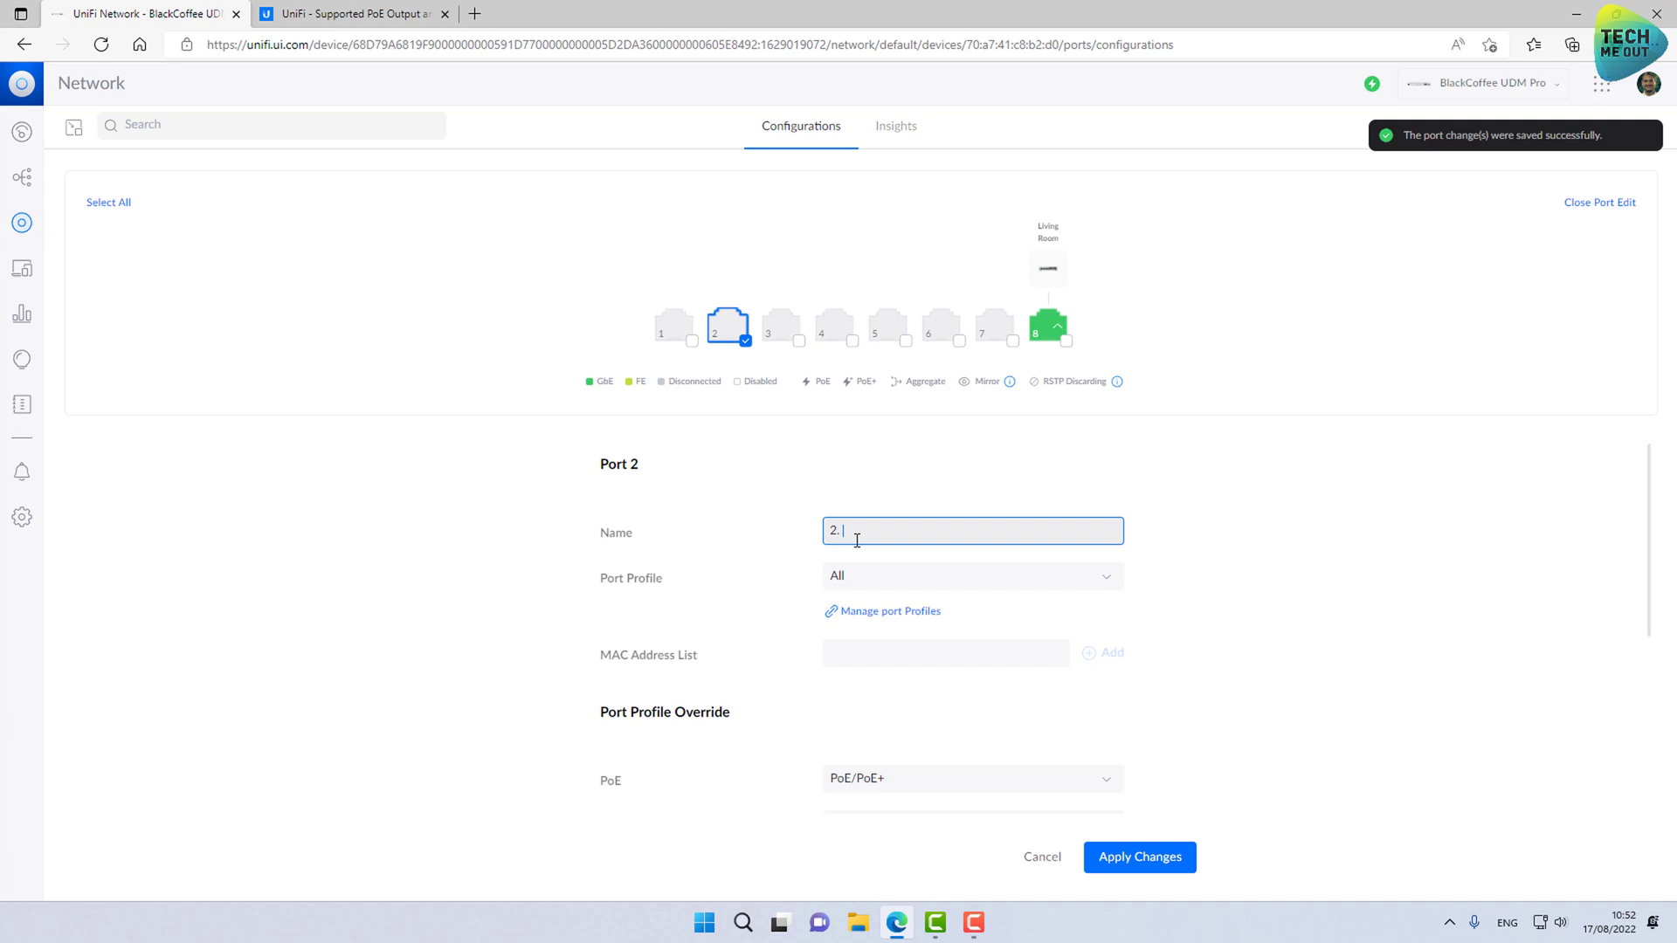
text(U6 PRo)
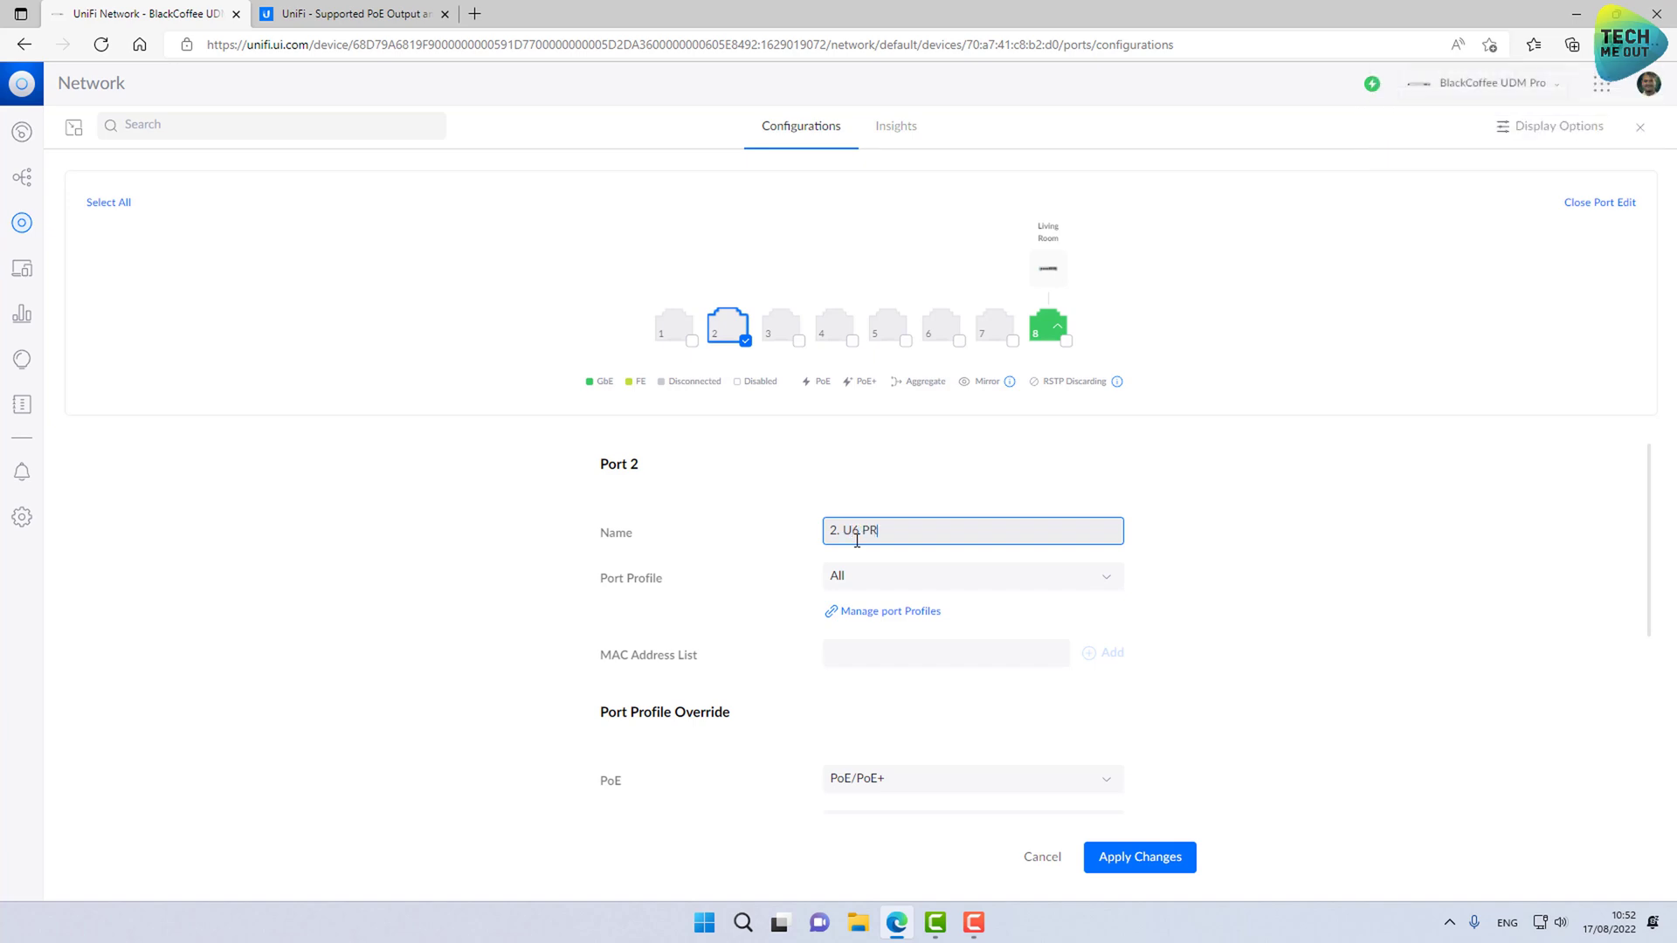
key(BackSpace)
key(BackSpace)
text(ro)
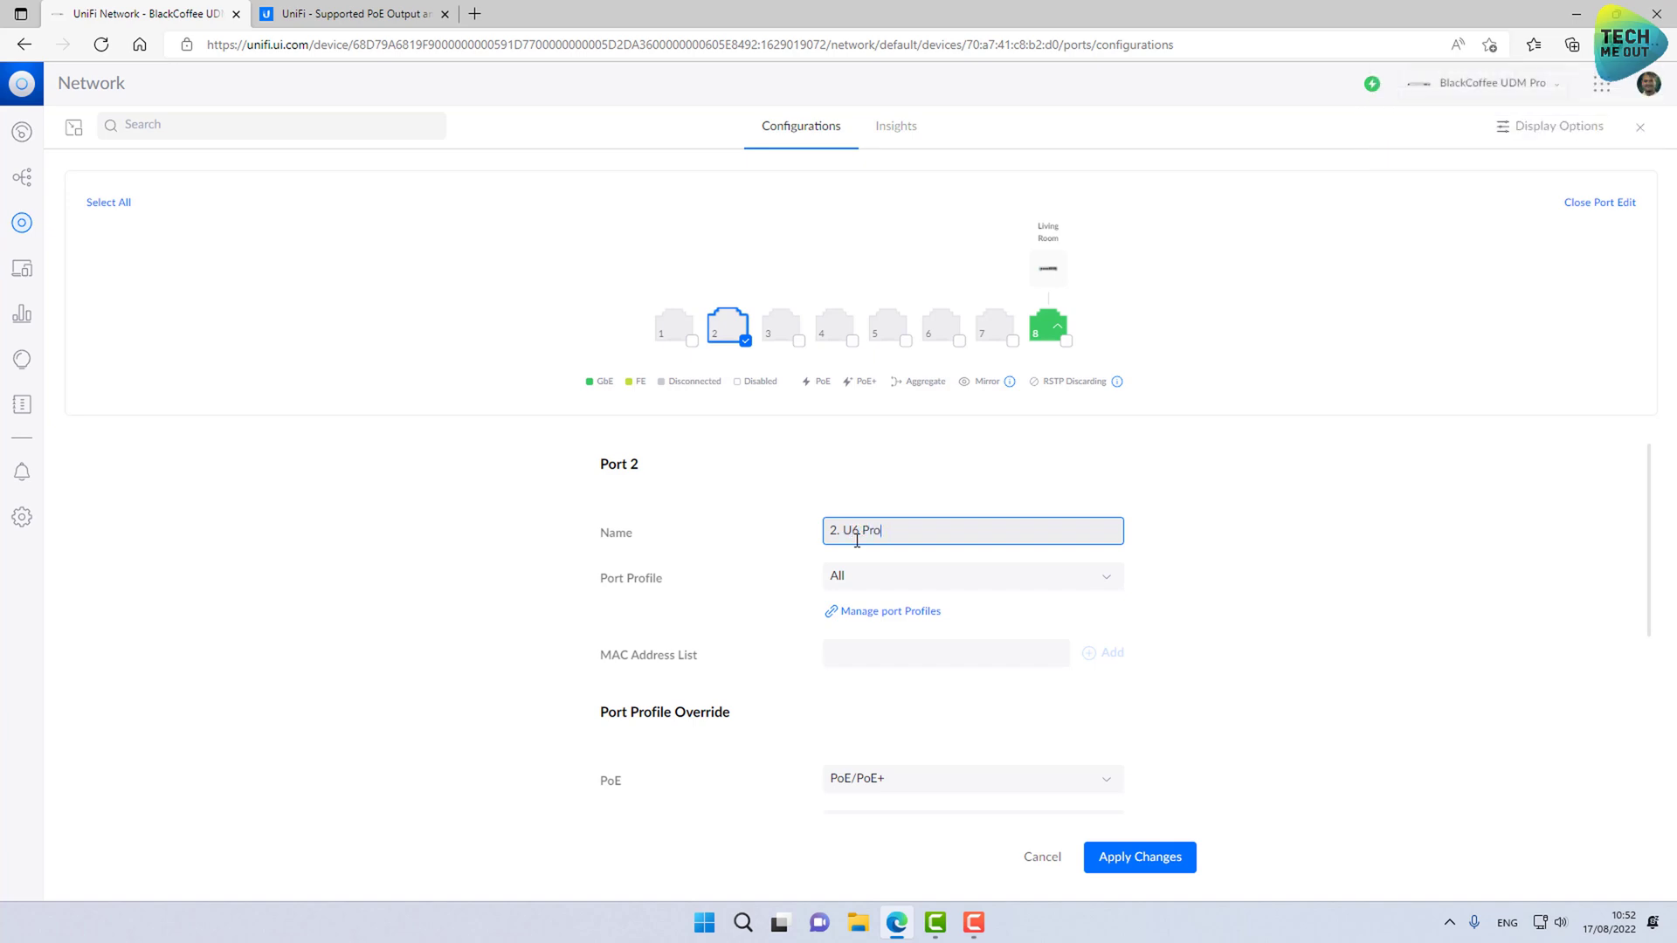
click(1140, 857)
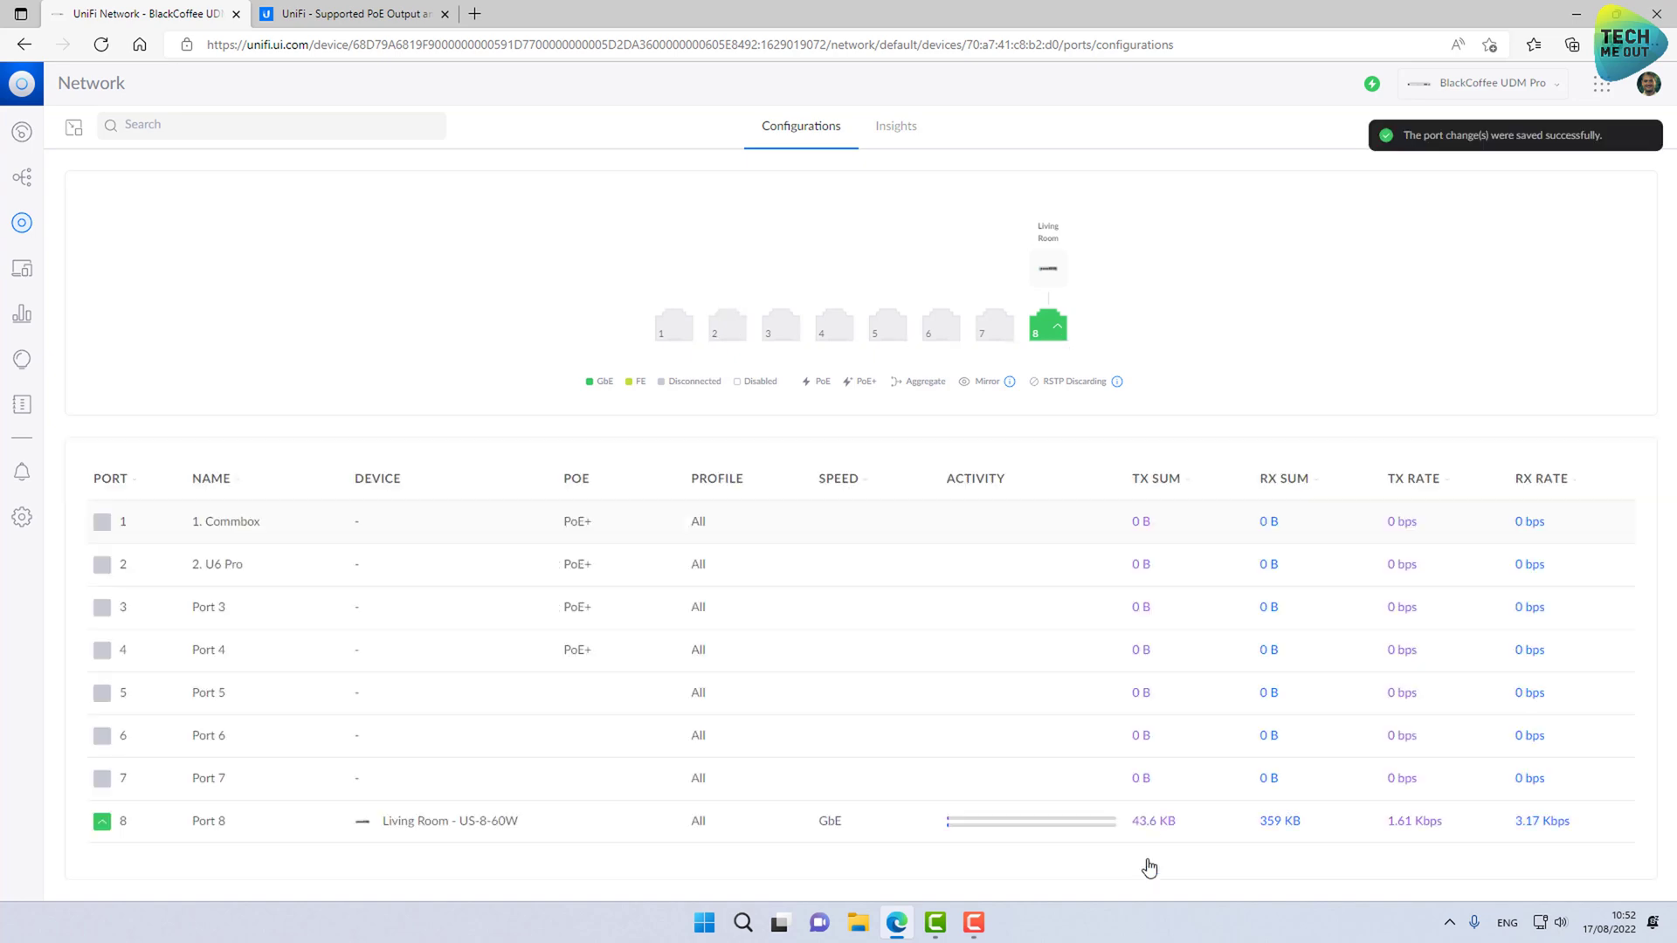
Name Port 7 '7. XBOX' with the IOT port profile and apply
click(282, 786)
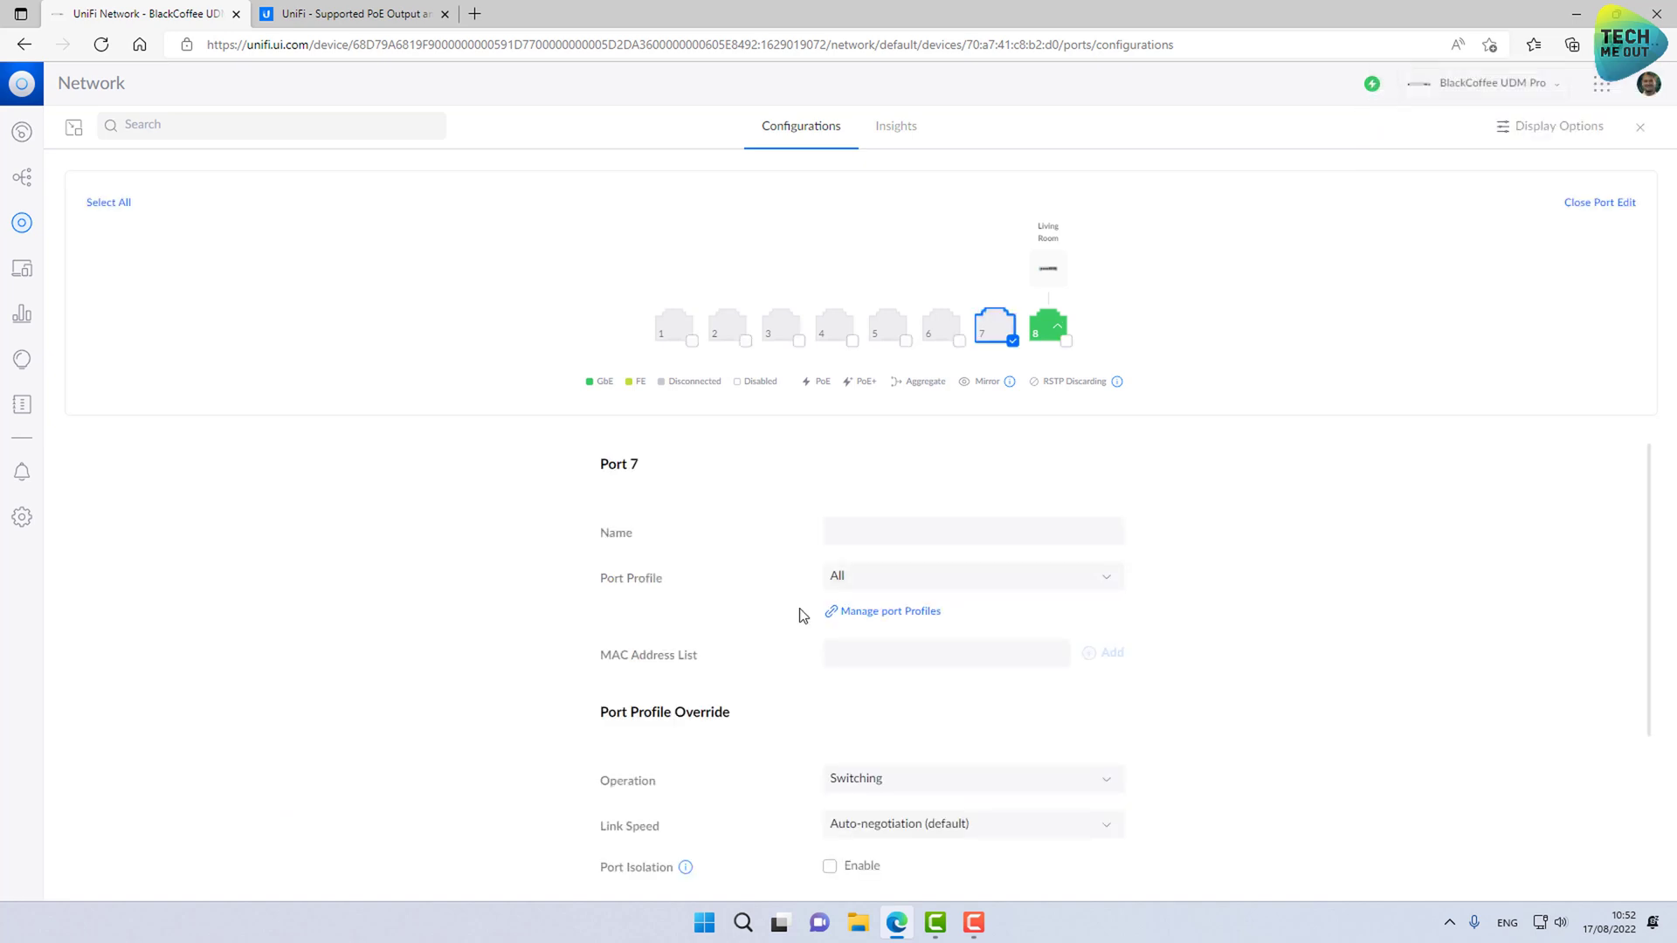
click(879, 528)
text(7.)
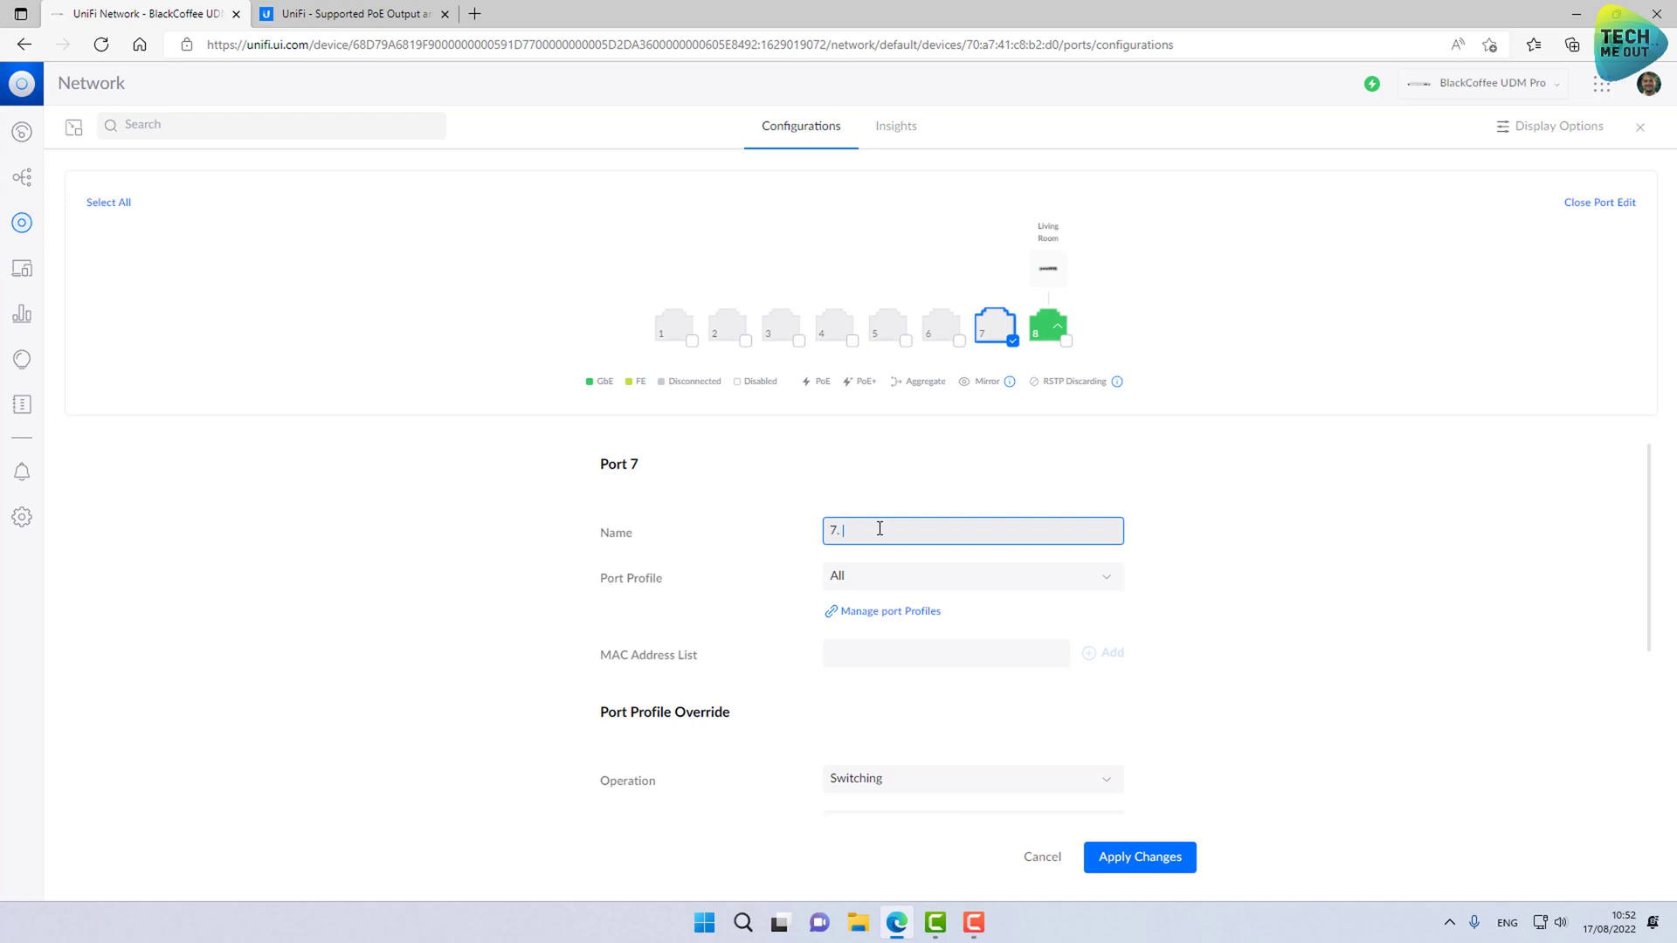
text( XBOX)
click(868, 580)
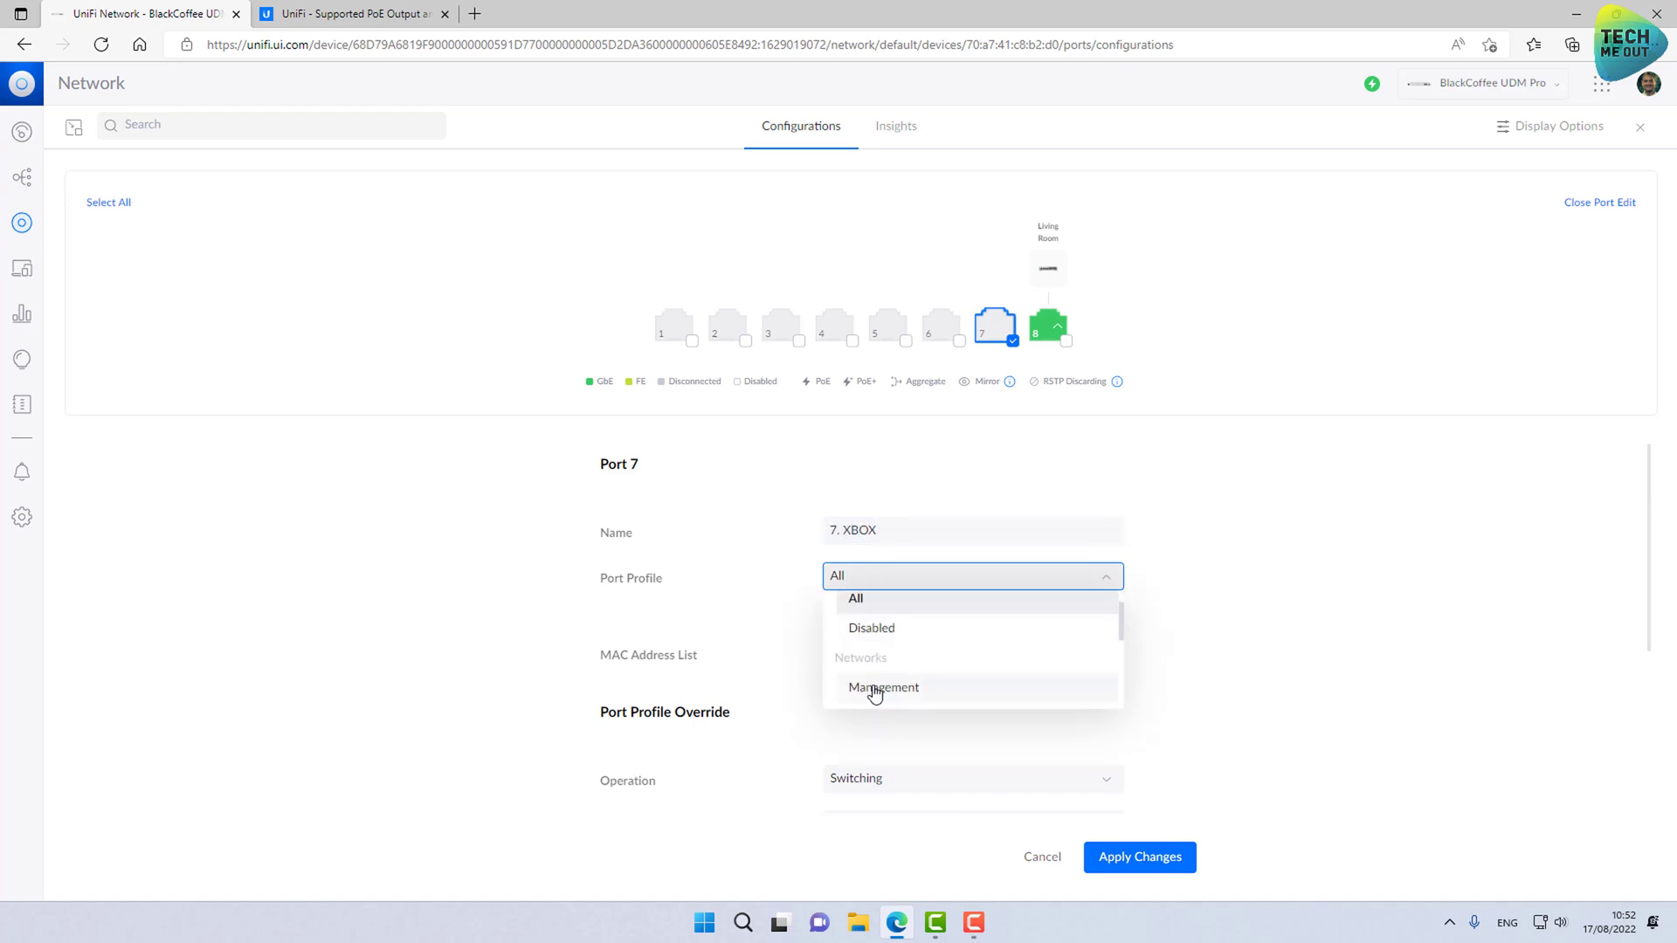
scroll(874, 693, down, 3)
click(874, 694)
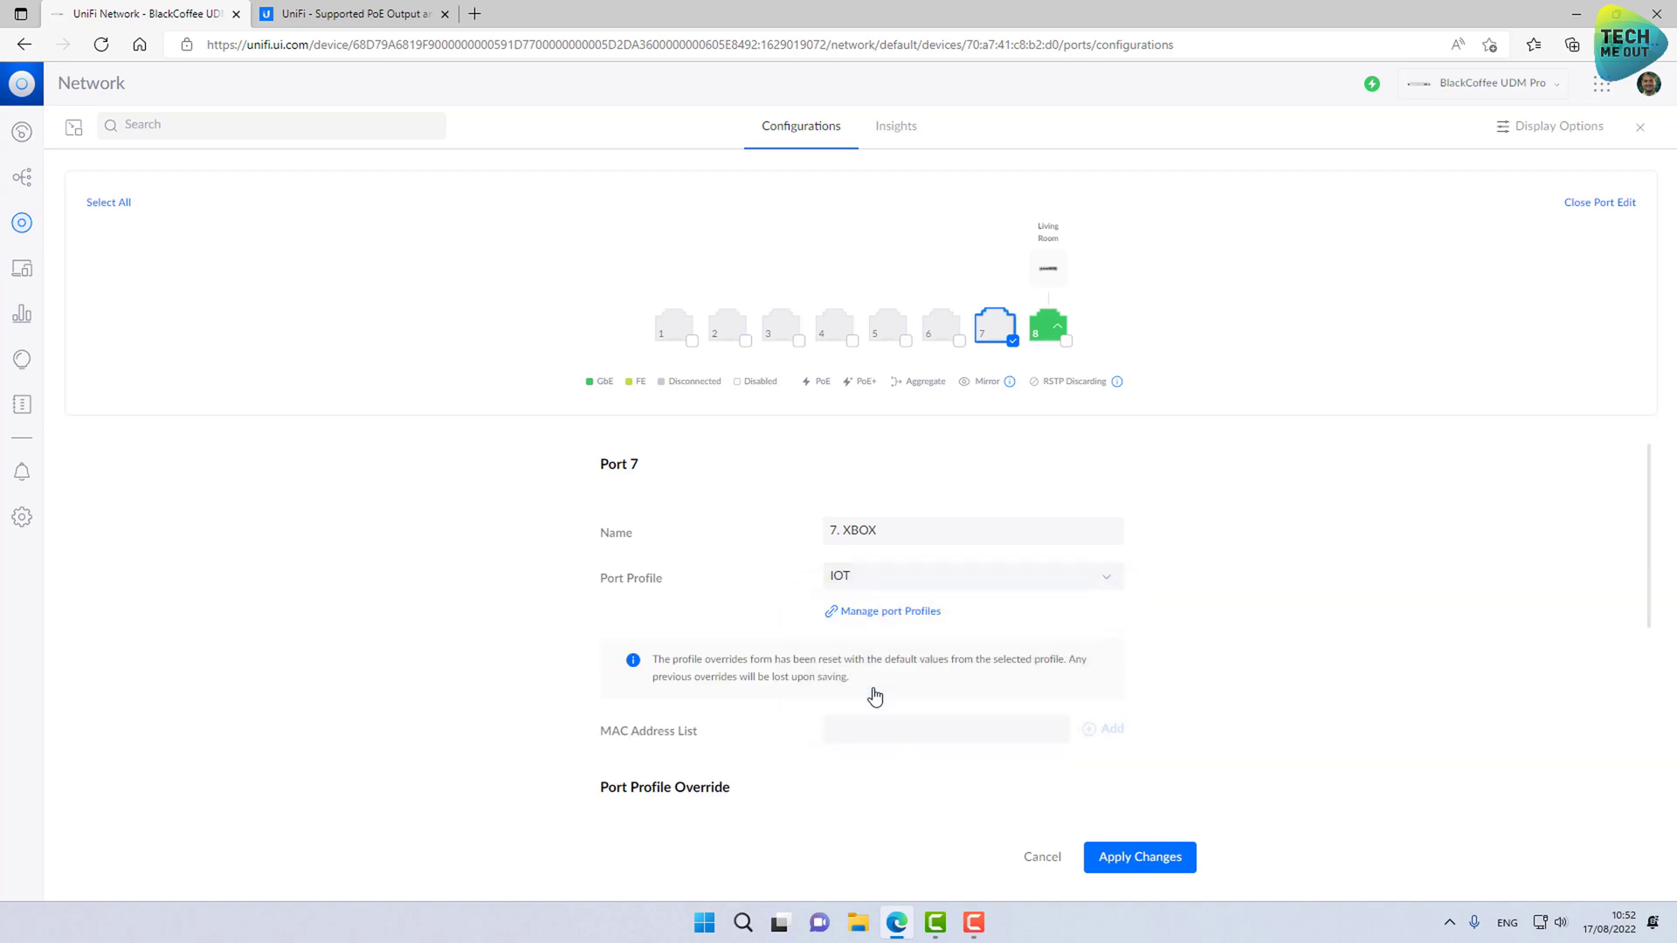
click(1133, 858)
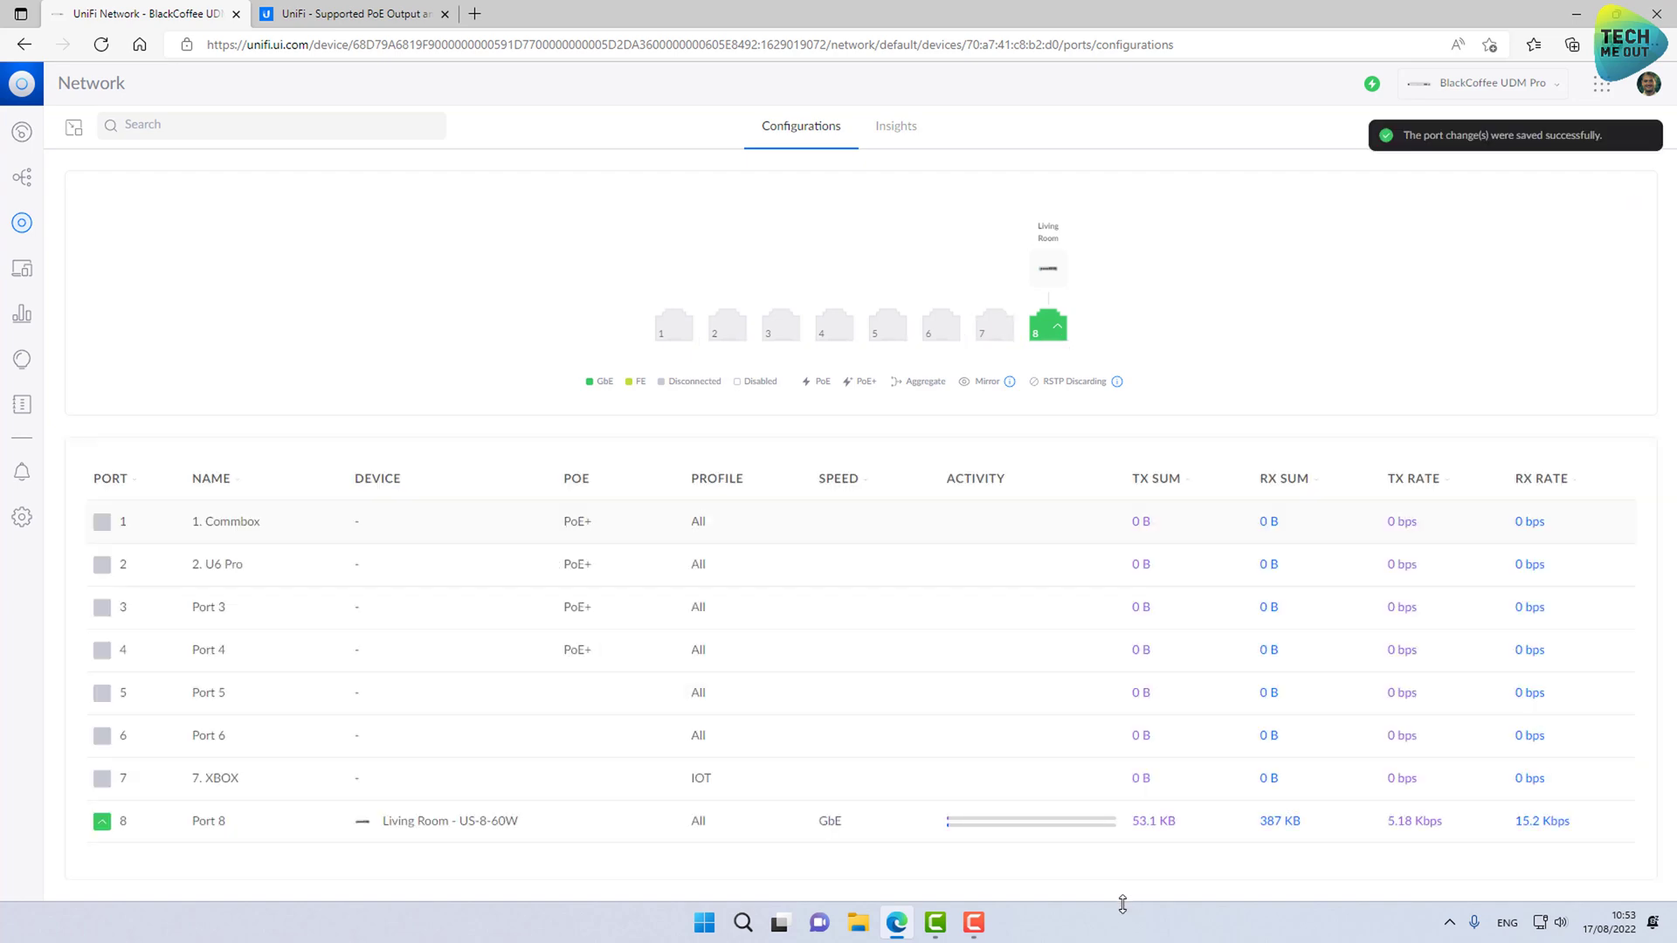
Name Port 6 '6. TV' with the IOT port profile, apply, and return to the devices list
click(305, 738)
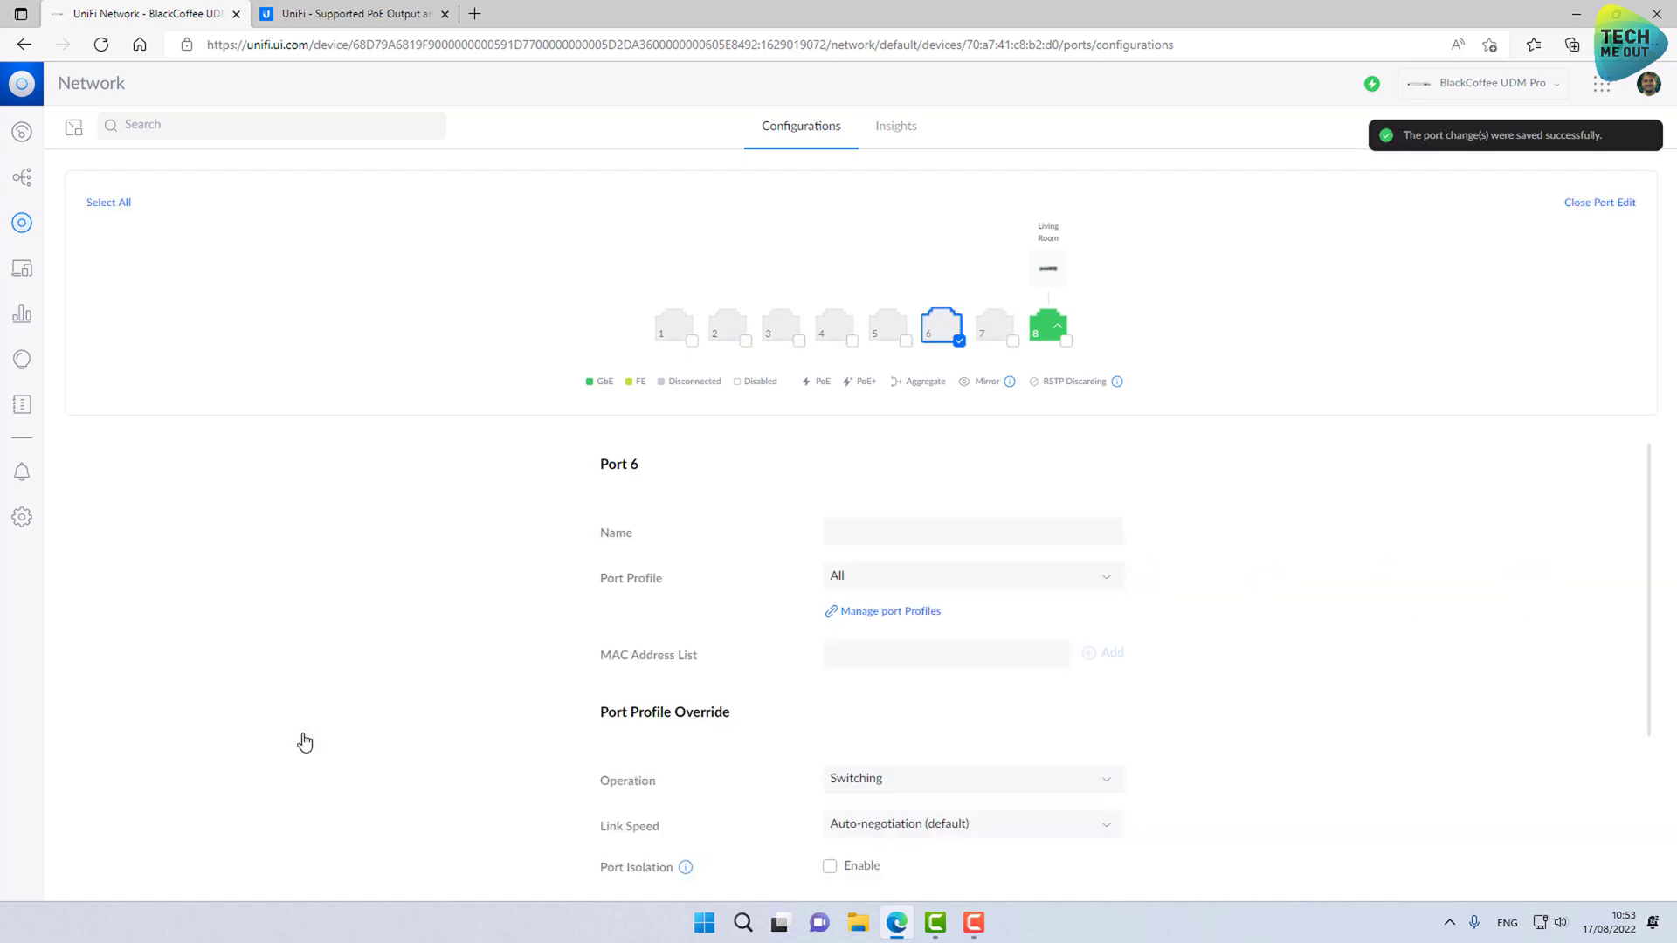
click(890, 532)
text(6.)
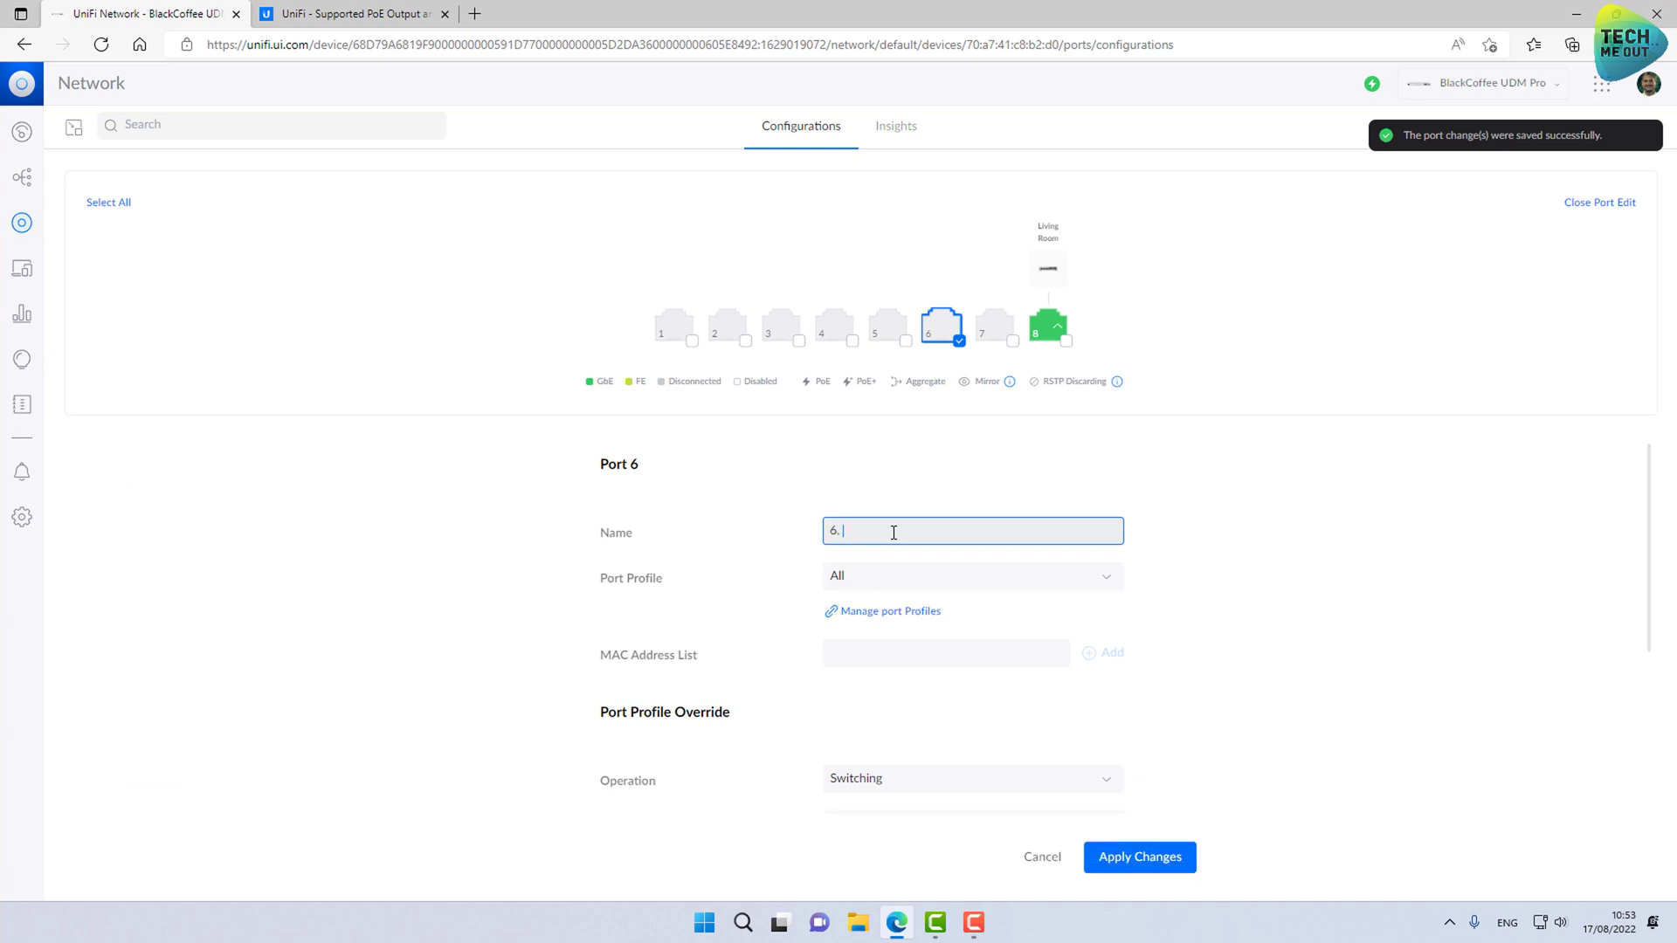
text( TV)
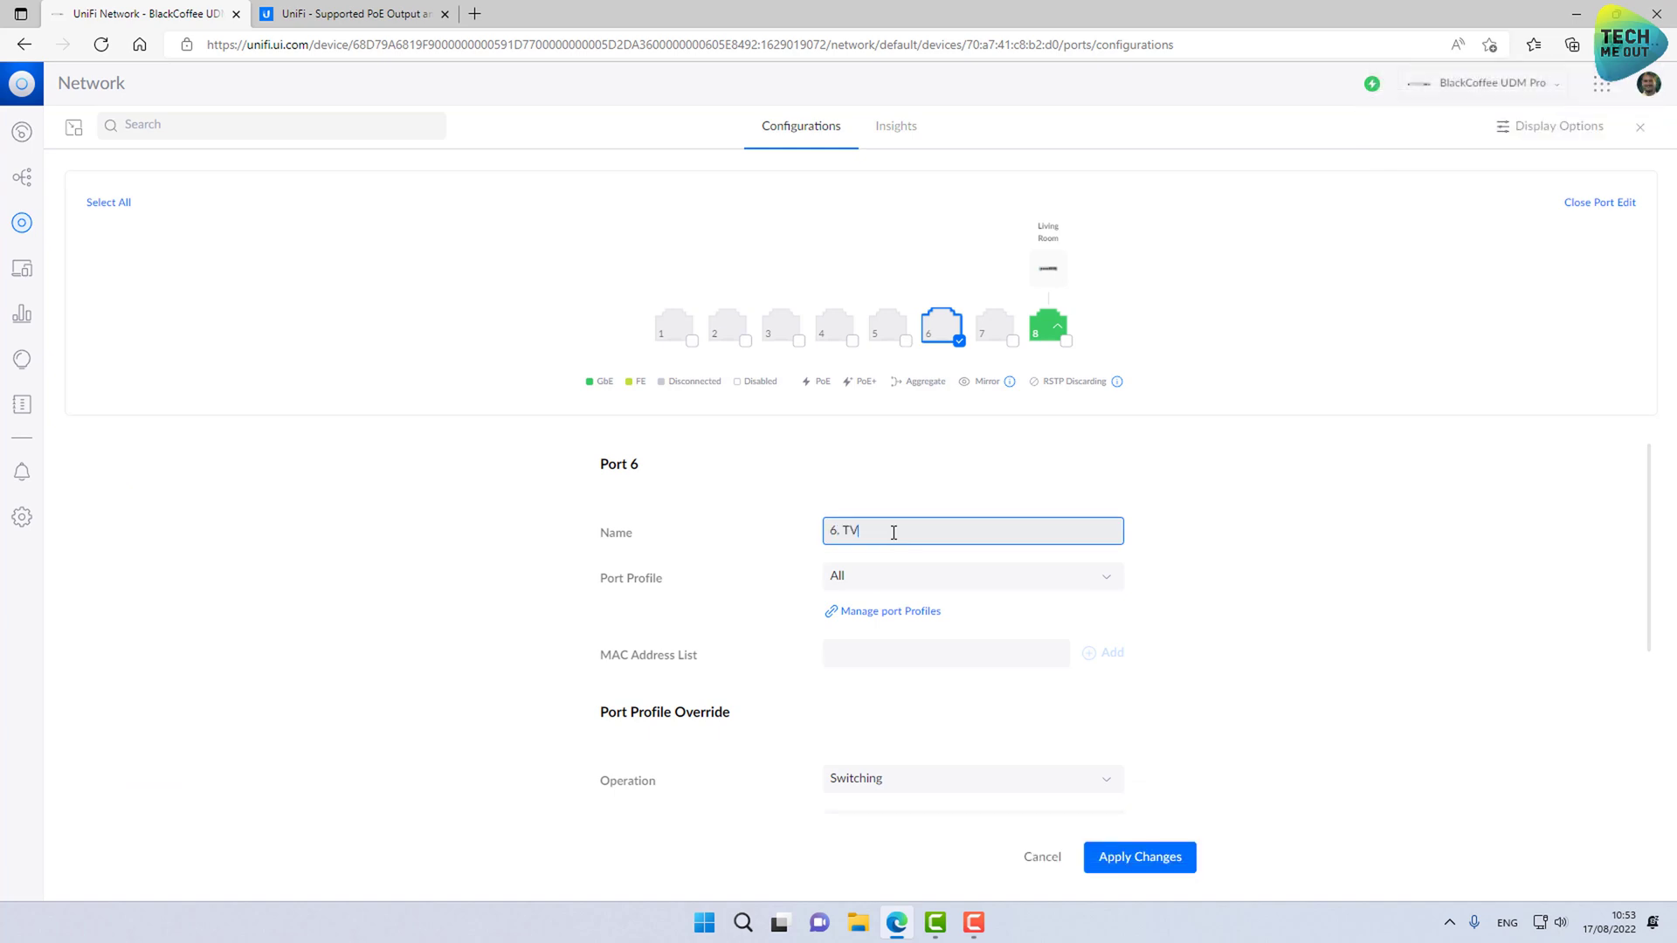
click(891, 579)
scroll(900, 678, down, 3)
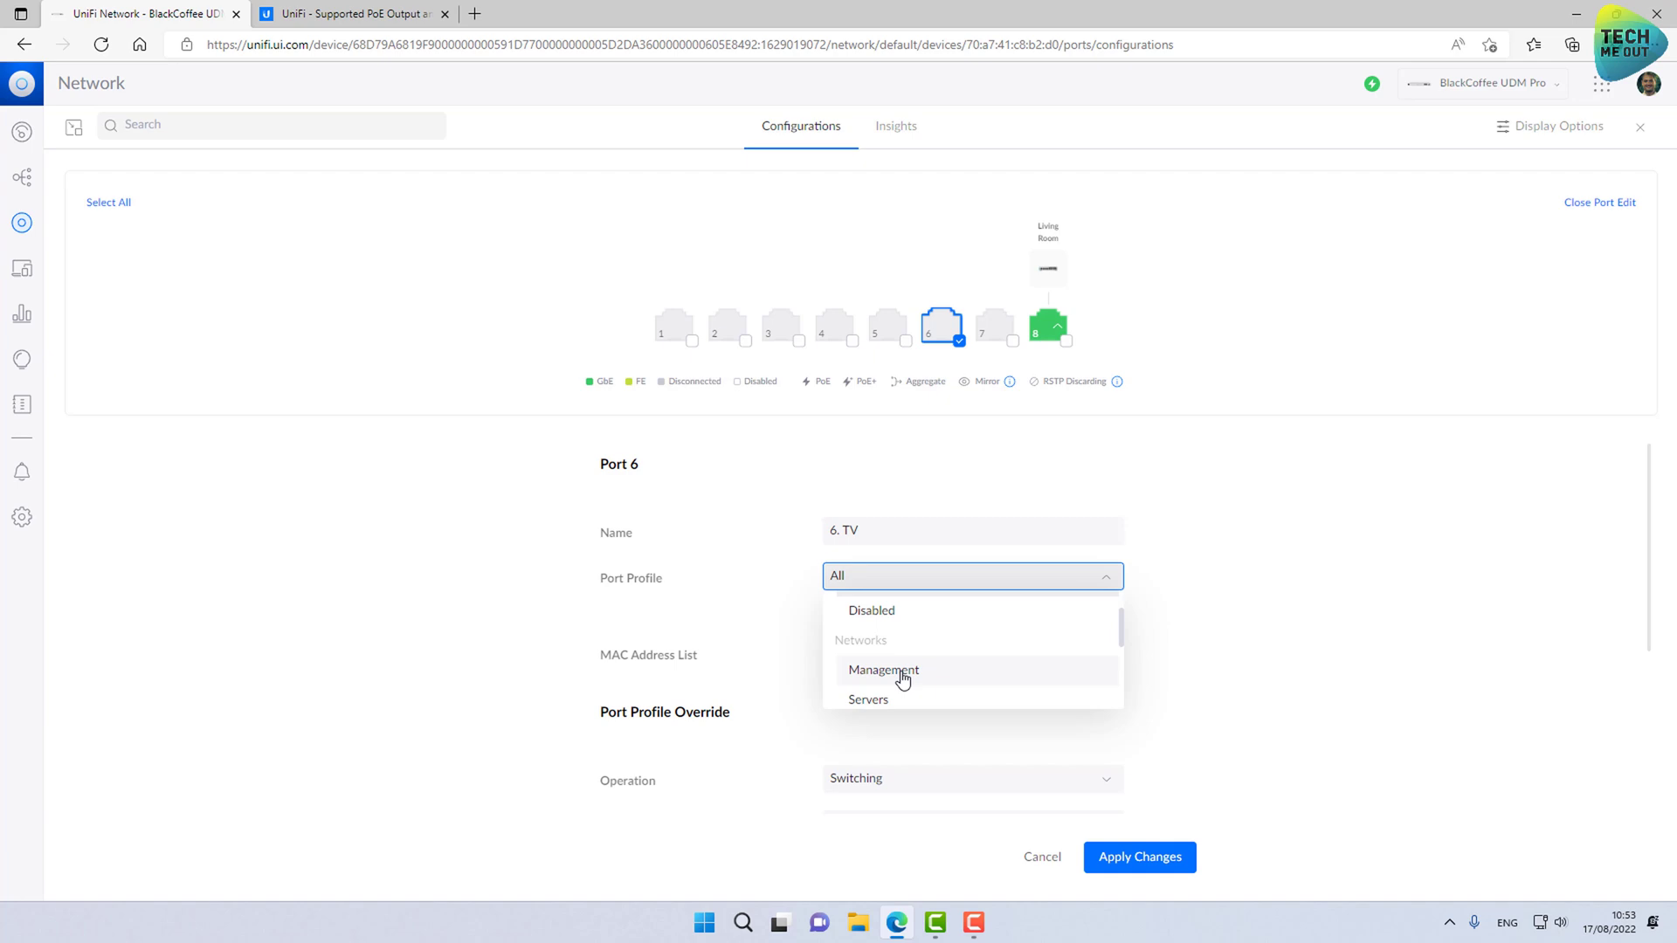
scroll(903, 681, down, 2)
click(902, 693)
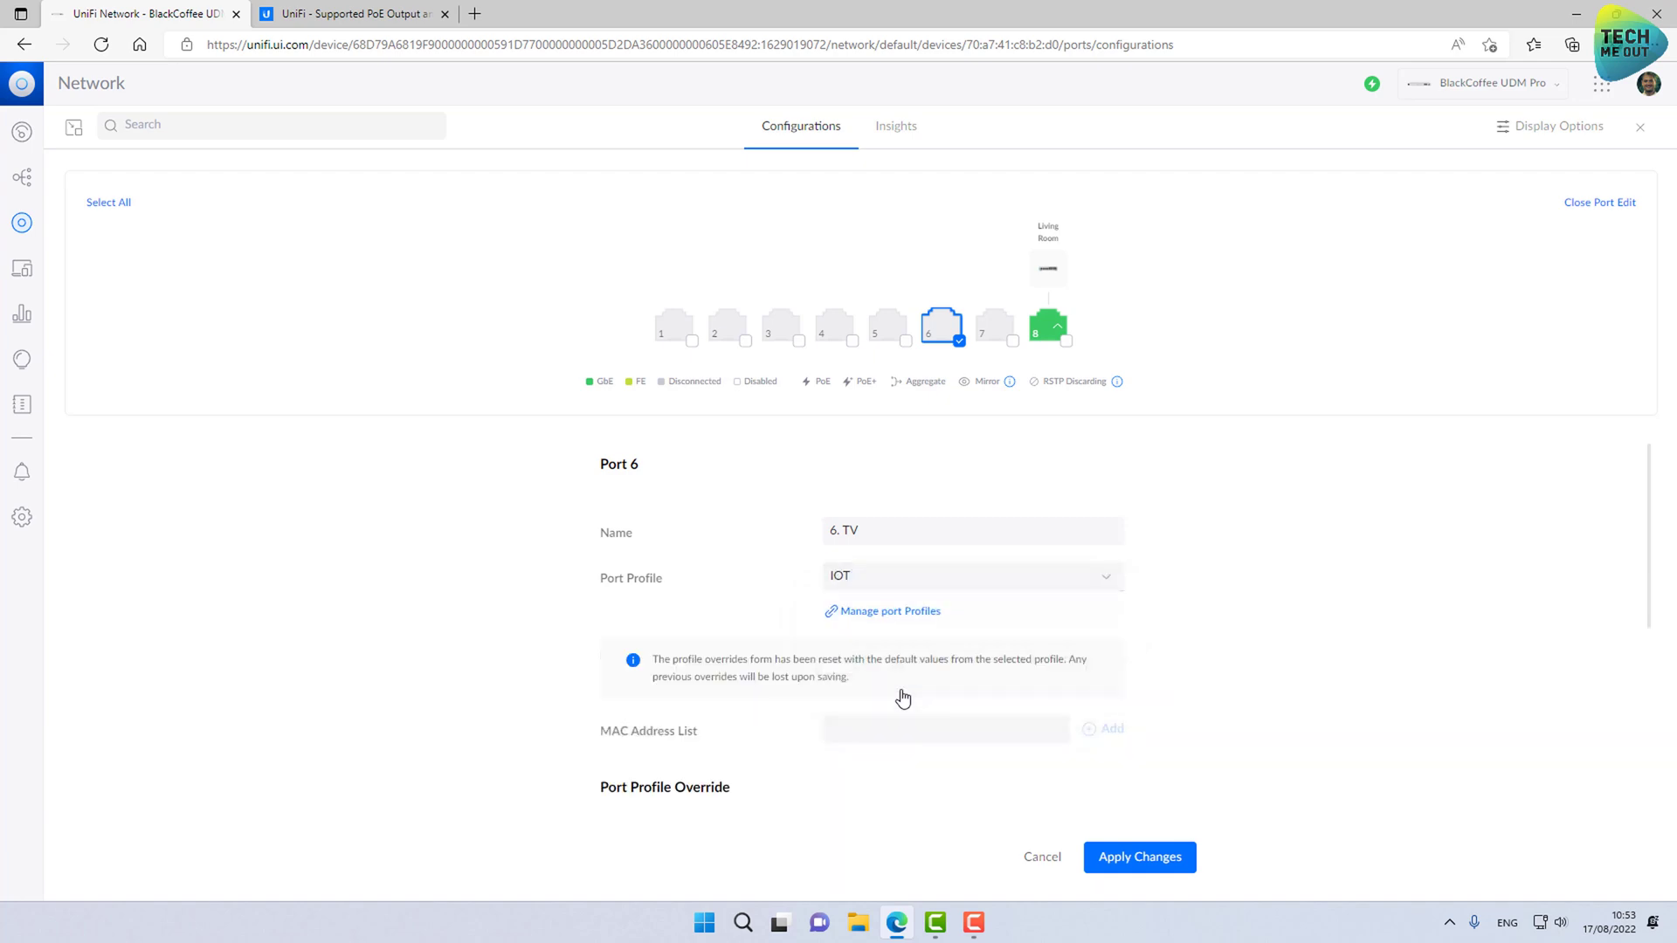
click(1139, 856)
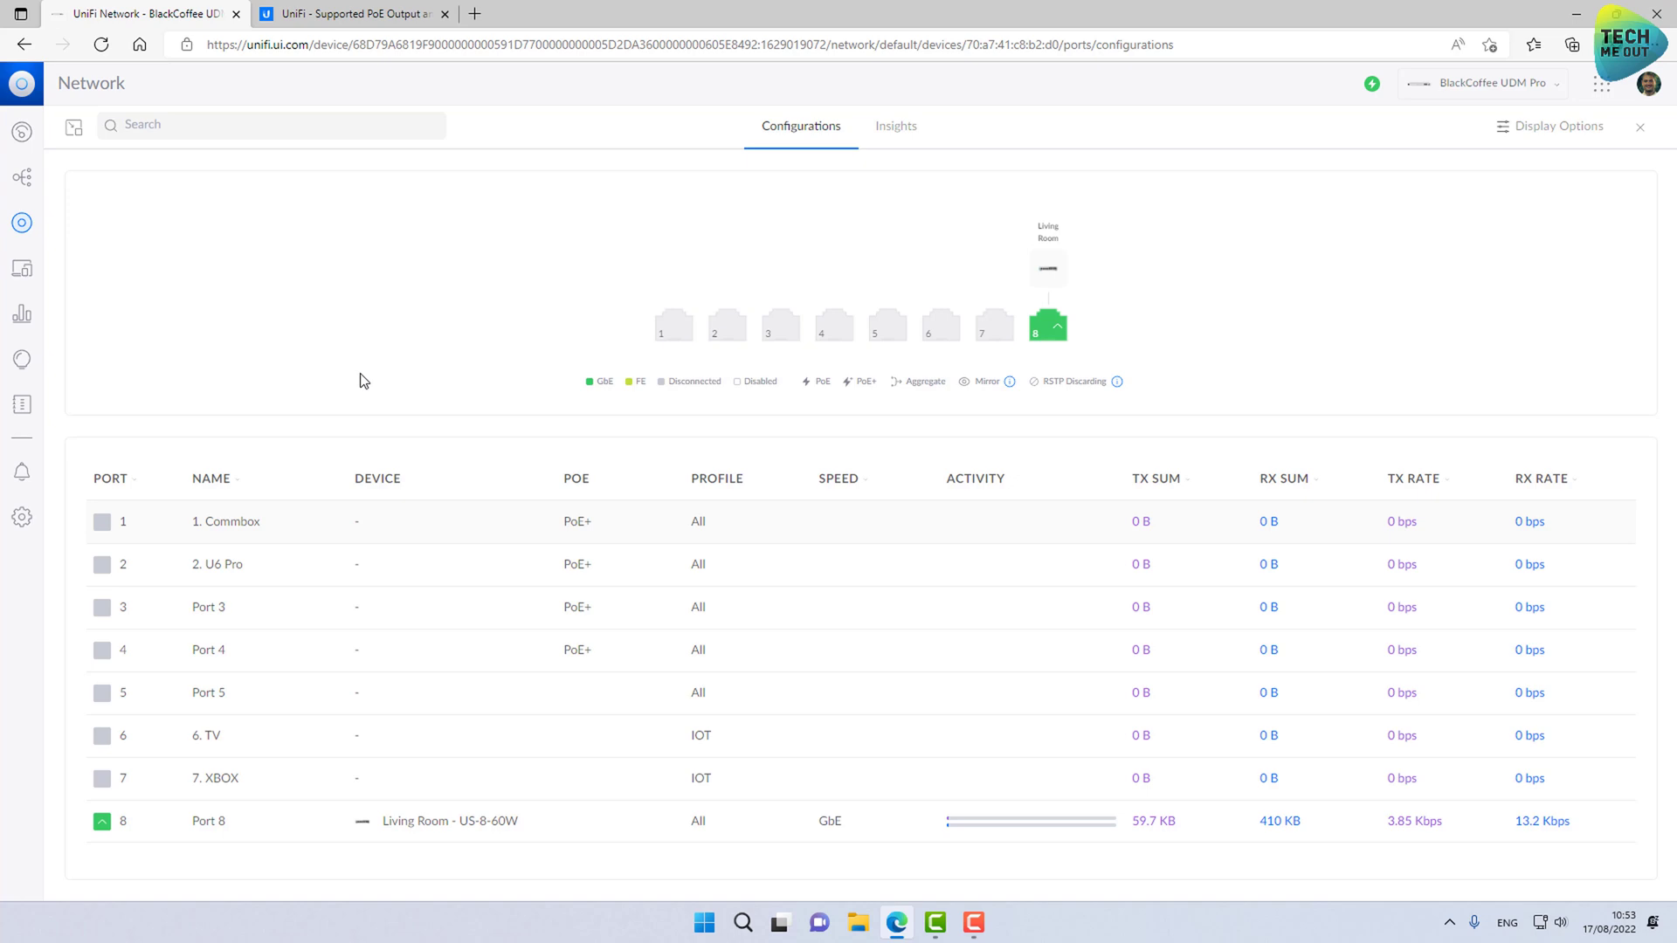
key(Escape)
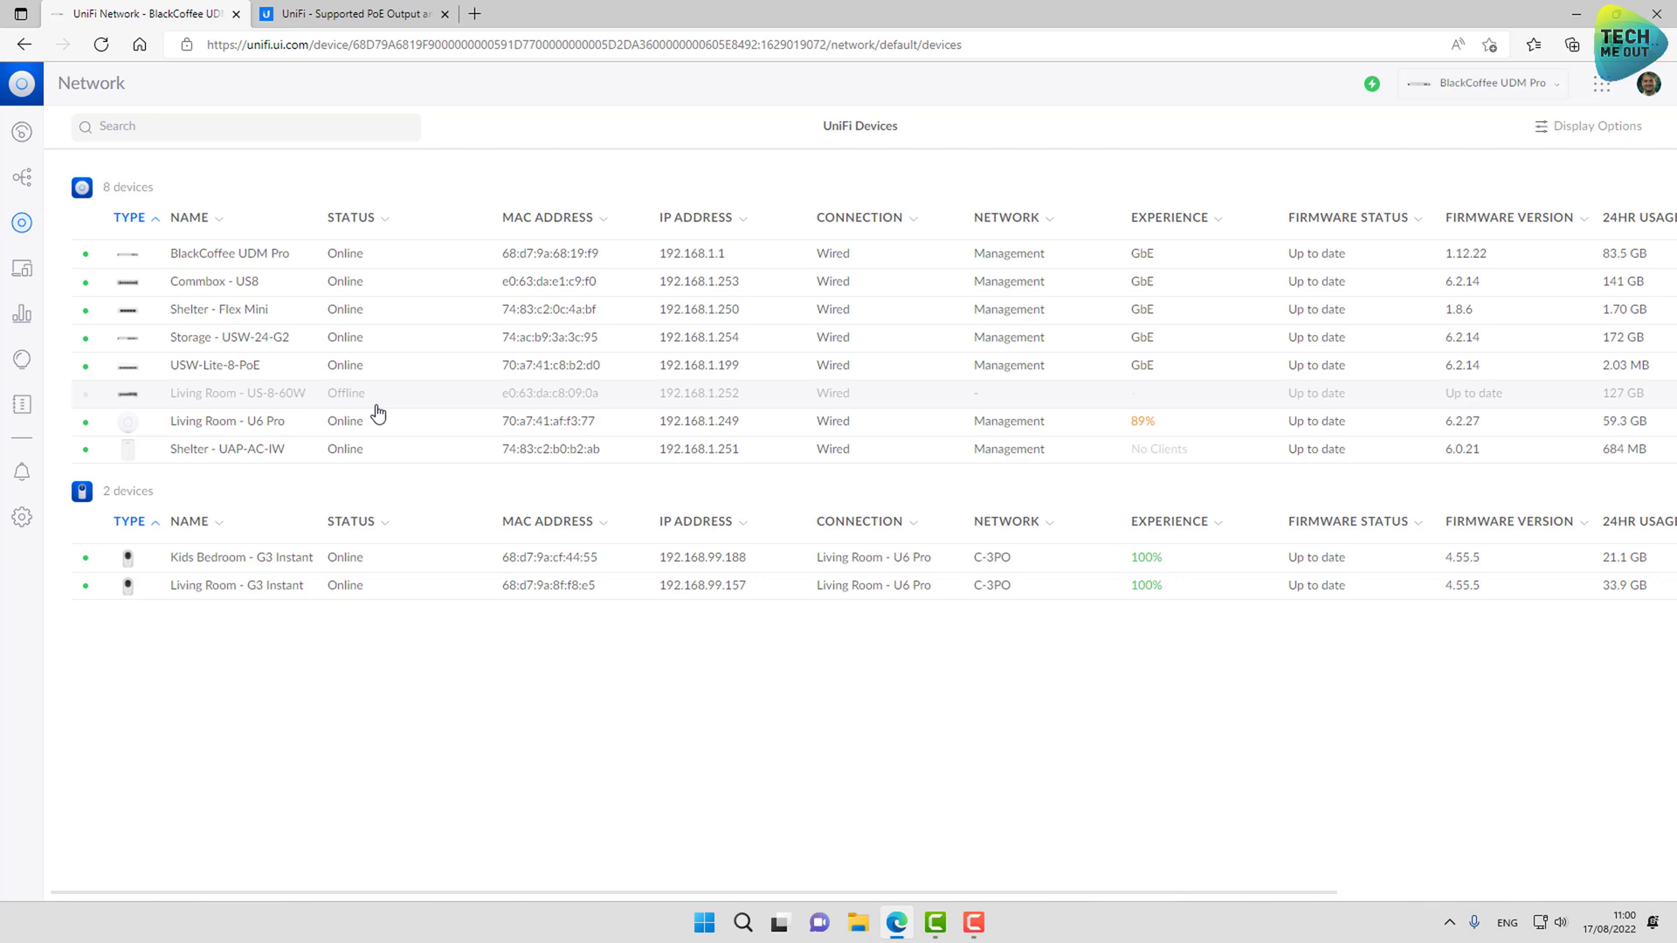
Forget the offline Living Room - US-8-60W through its Settings > Manage options, confirming removal
click(428, 404)
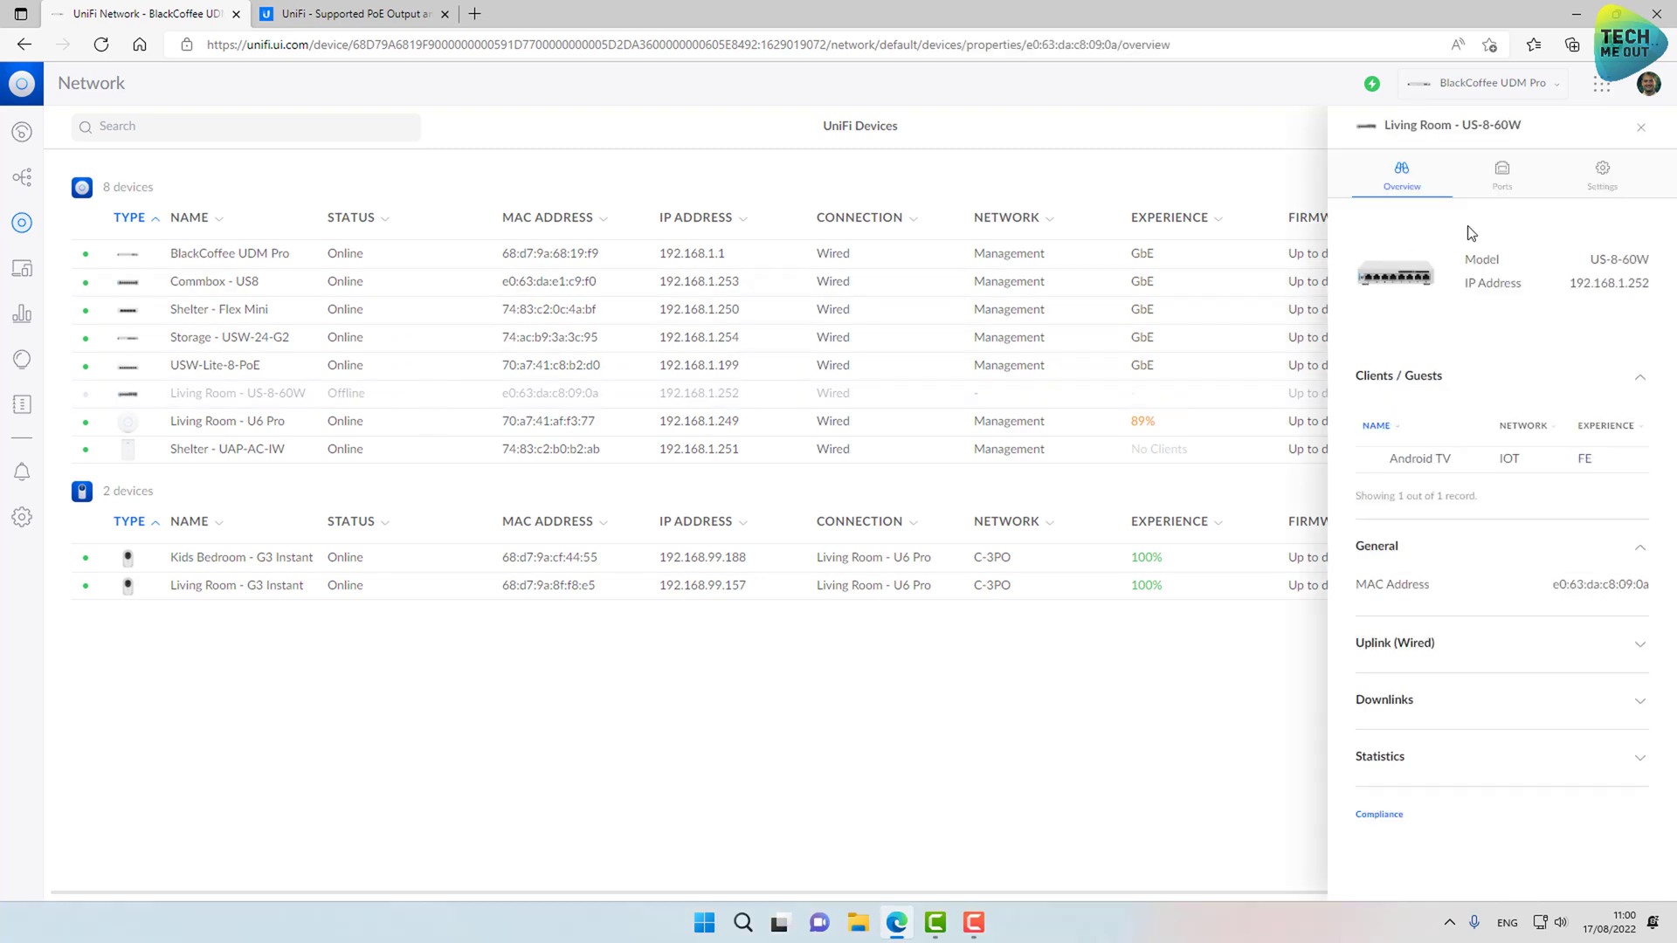
click(1602, 175)
click(1434, 533)
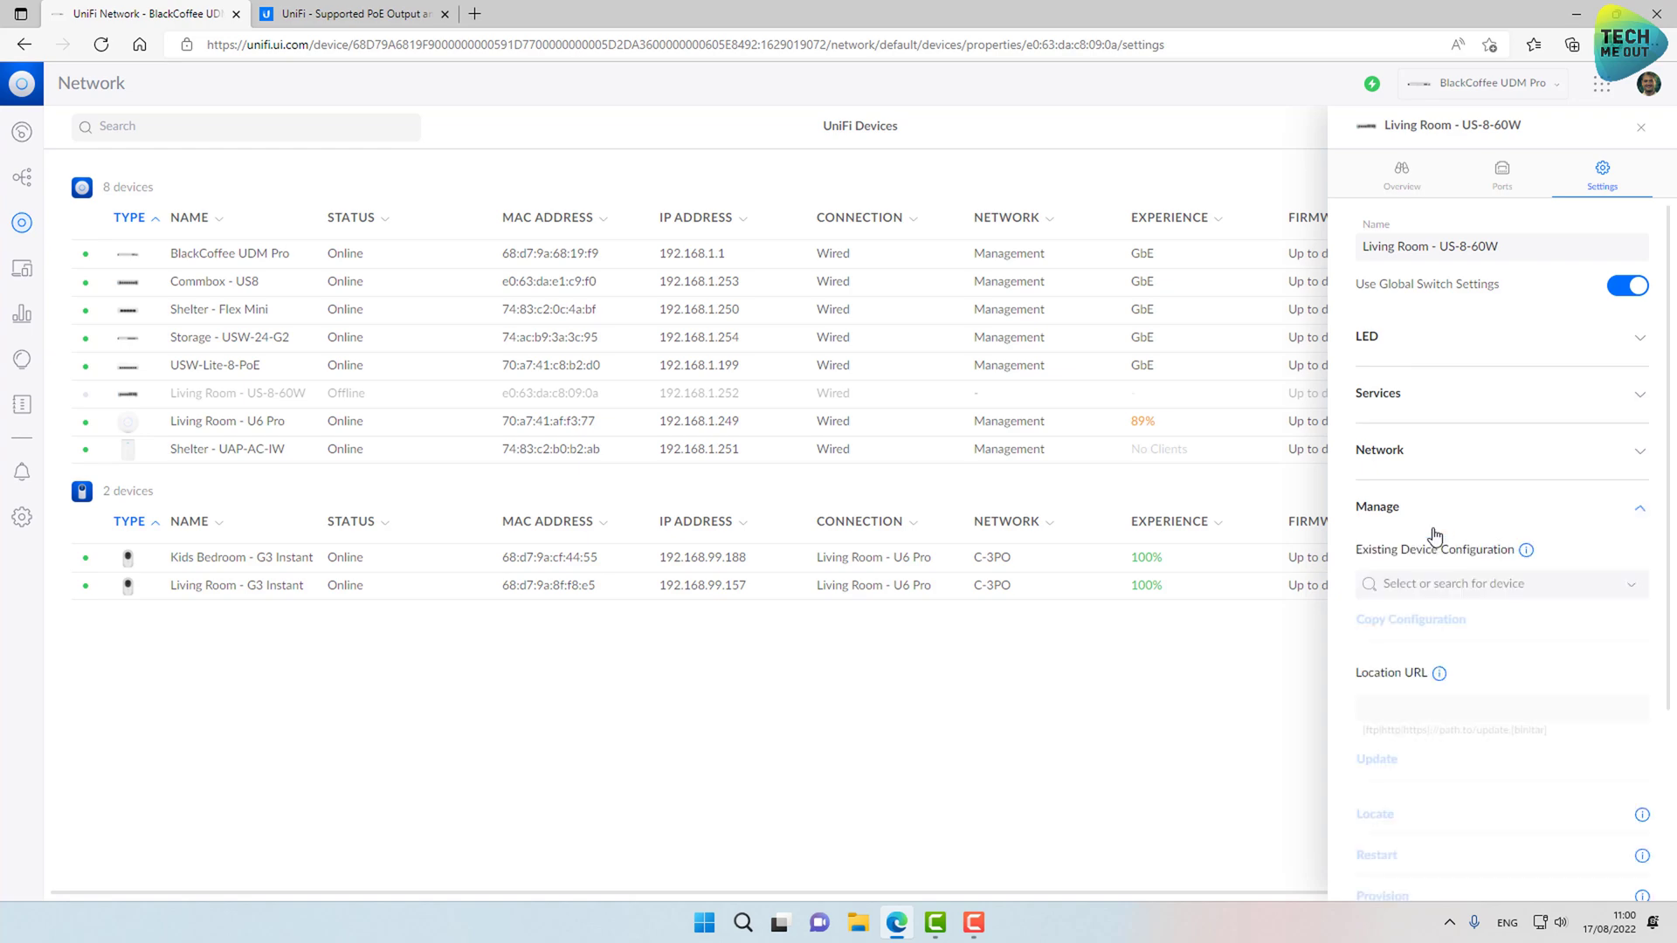
scroll(1377, 800, down, 3)
click(1375, 787)
click(987, 572)
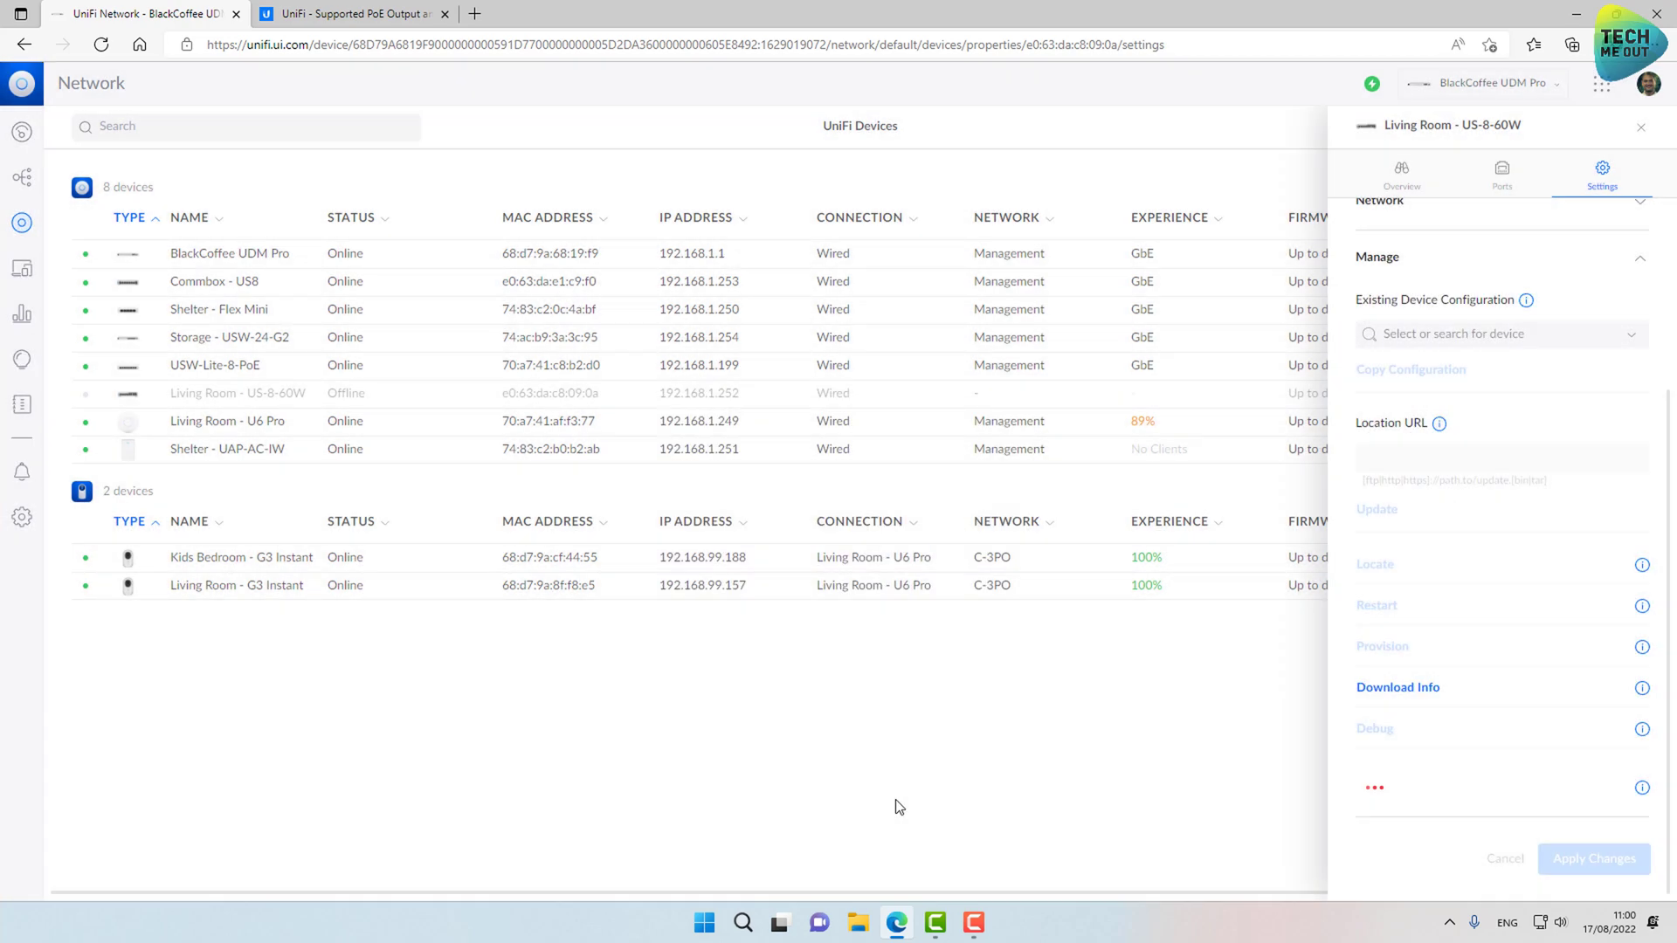
Rename the USW-Lite-8-PoE switch to 'Living Room - Lite 8 POE' in its settings
click(260, 366)
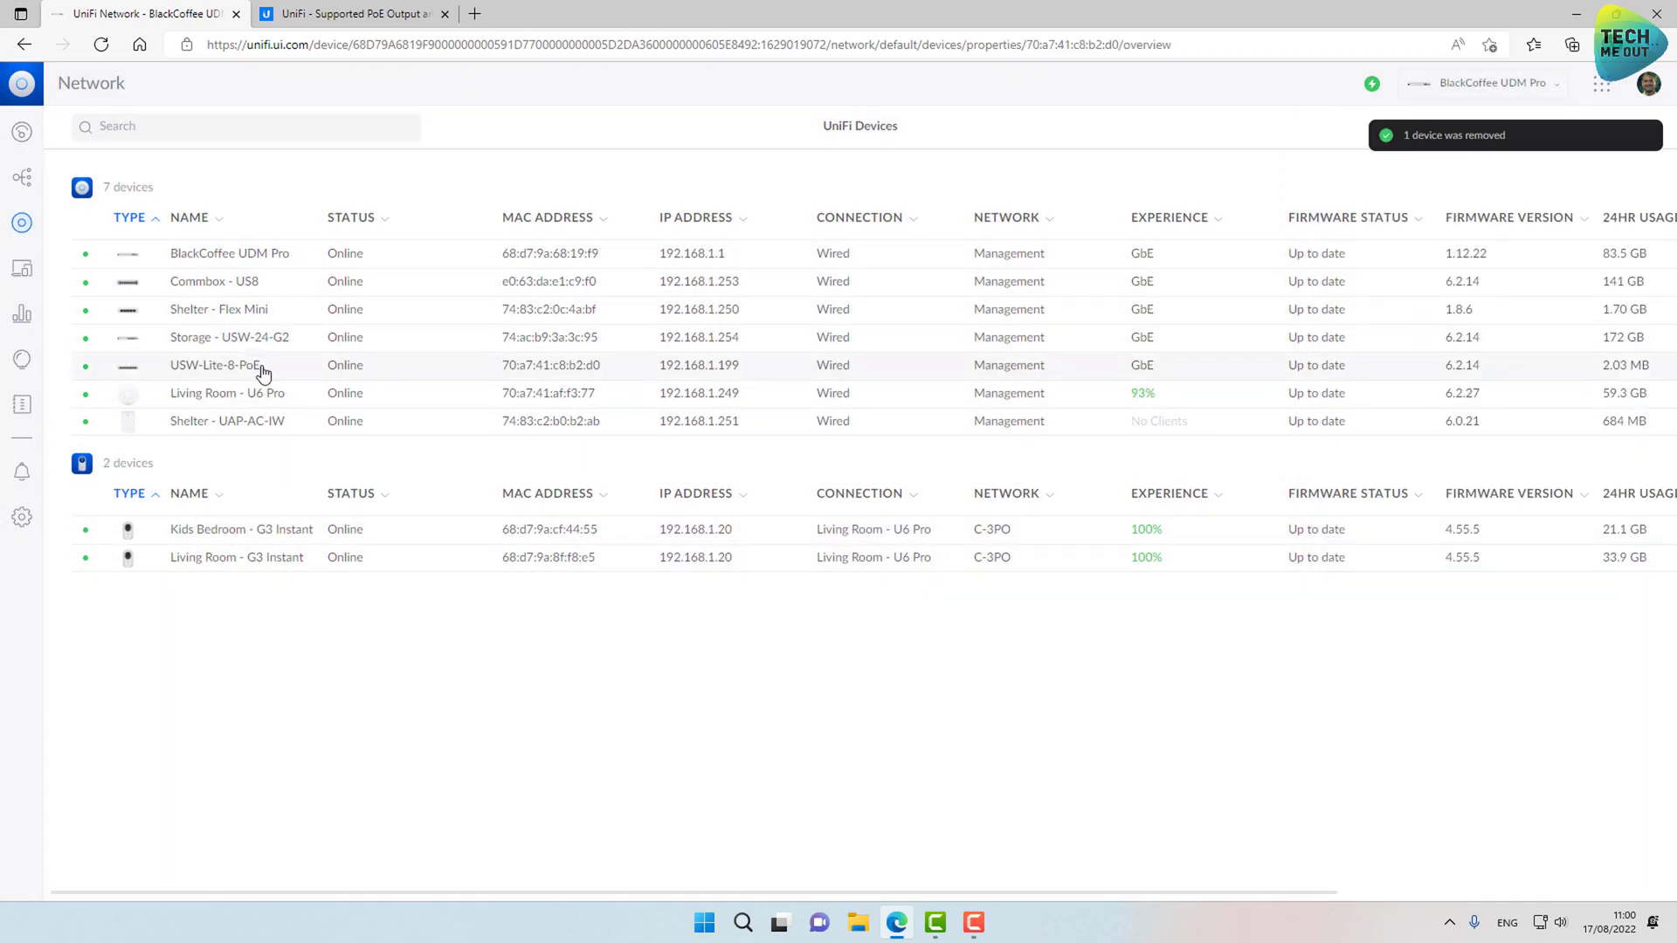
click(1601, 174)
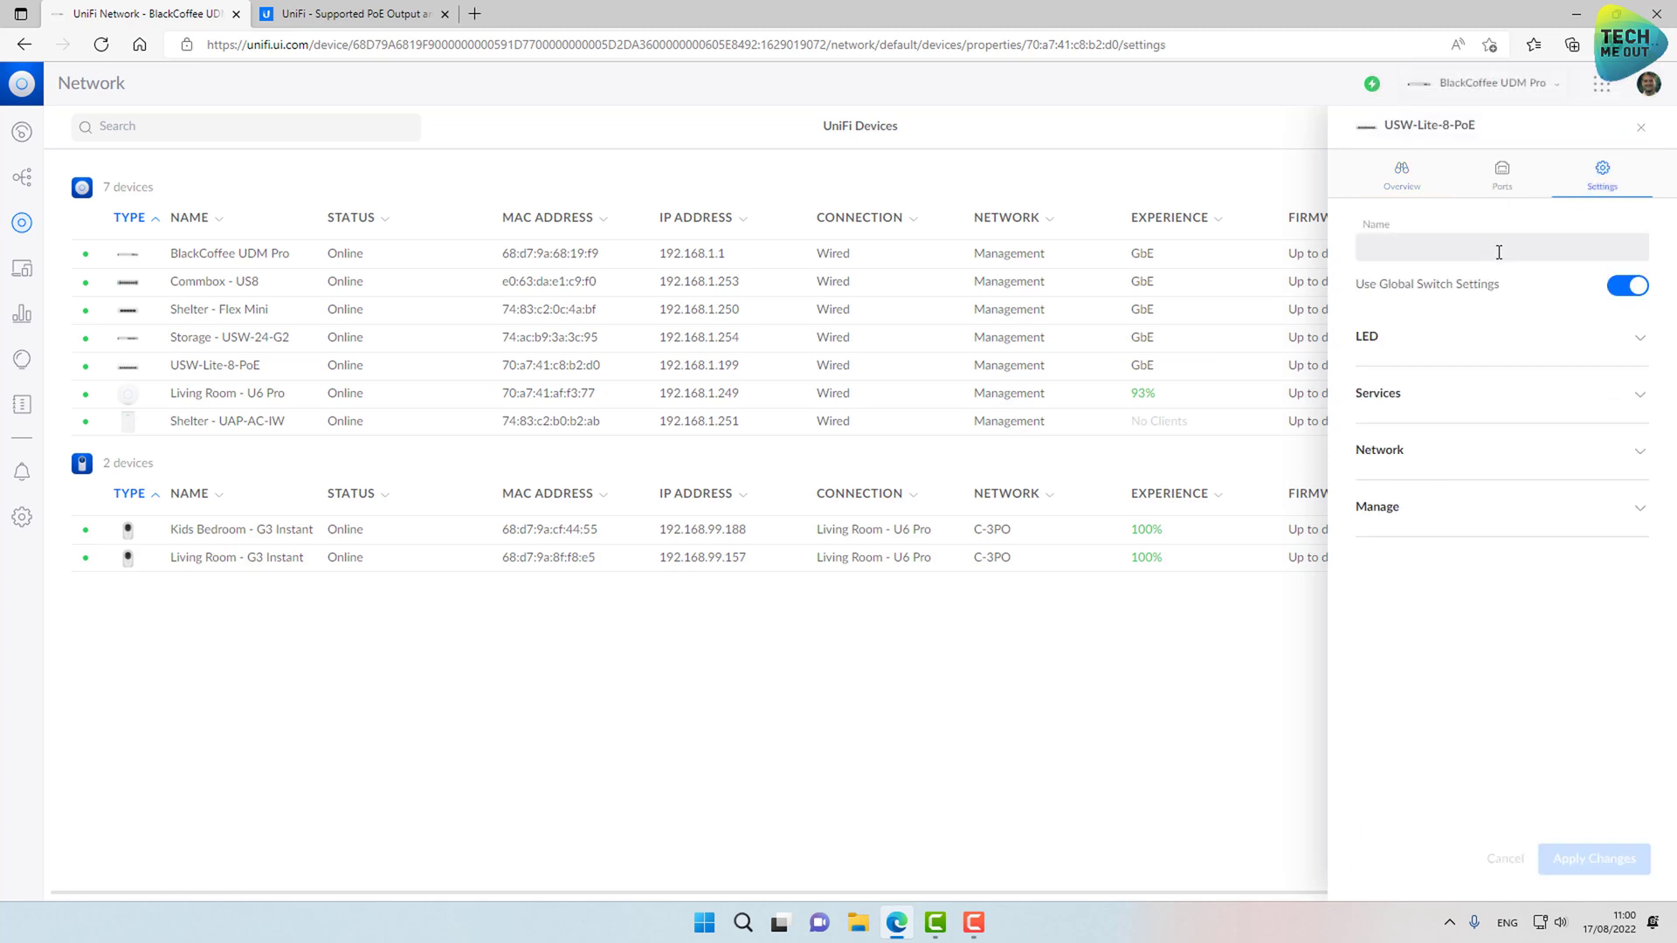
click(1499, 248)
text(Living Room - Lite 8 POE)
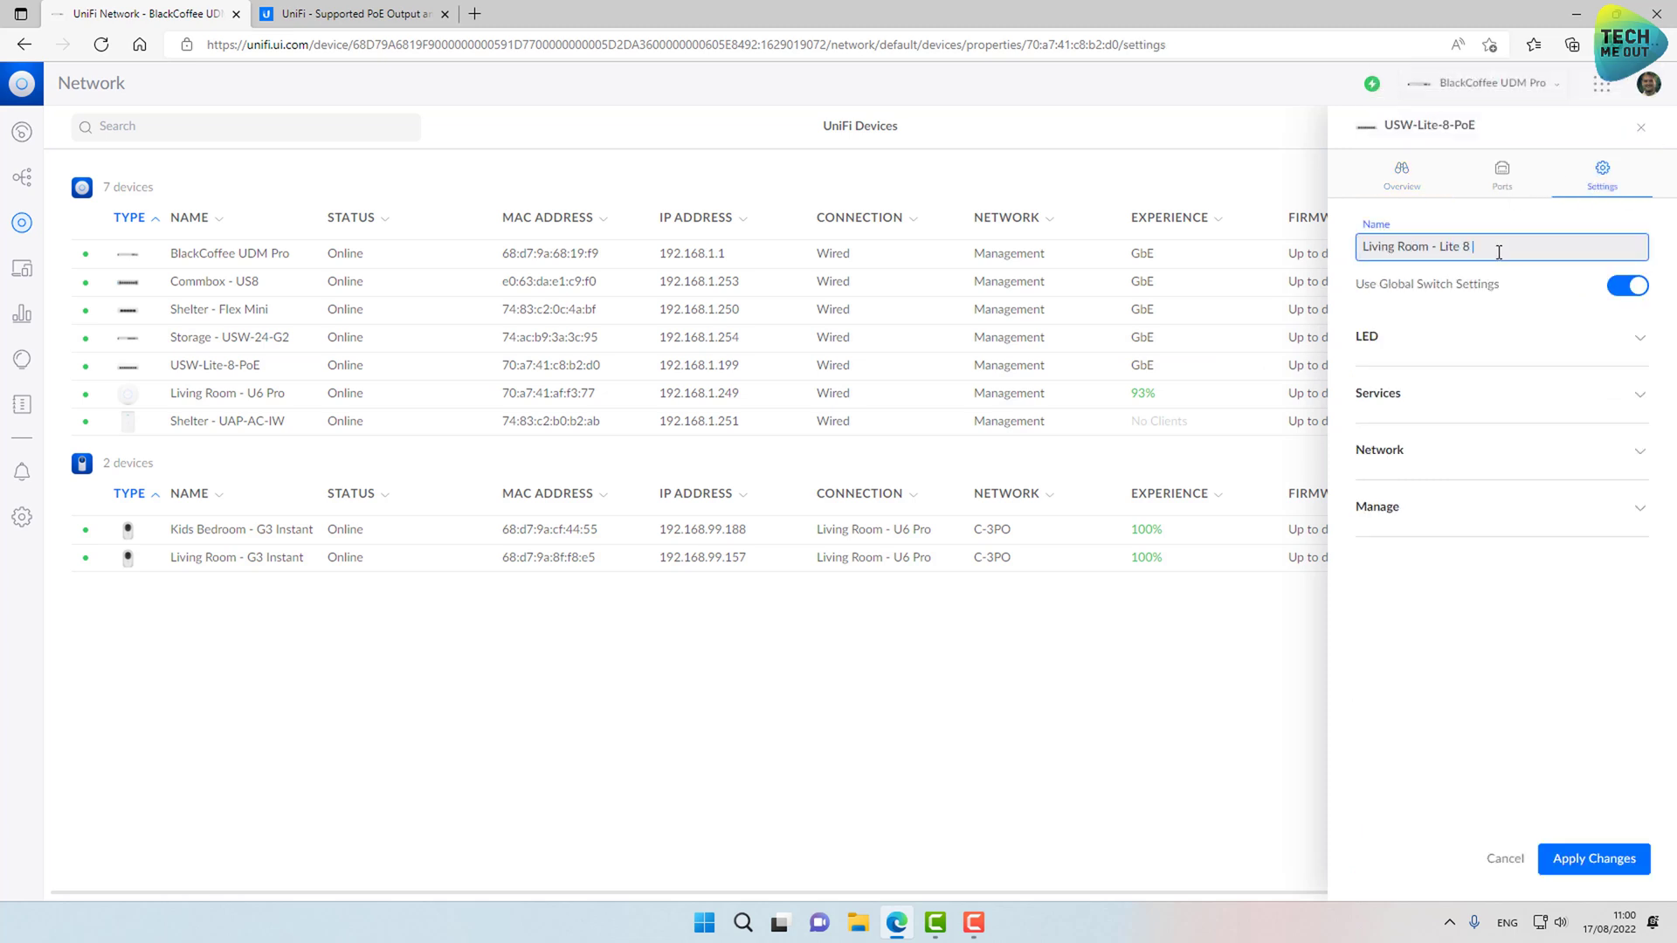
Switch the switch's IP configuration to static with address 192.168.1.252
click(1409, 461)
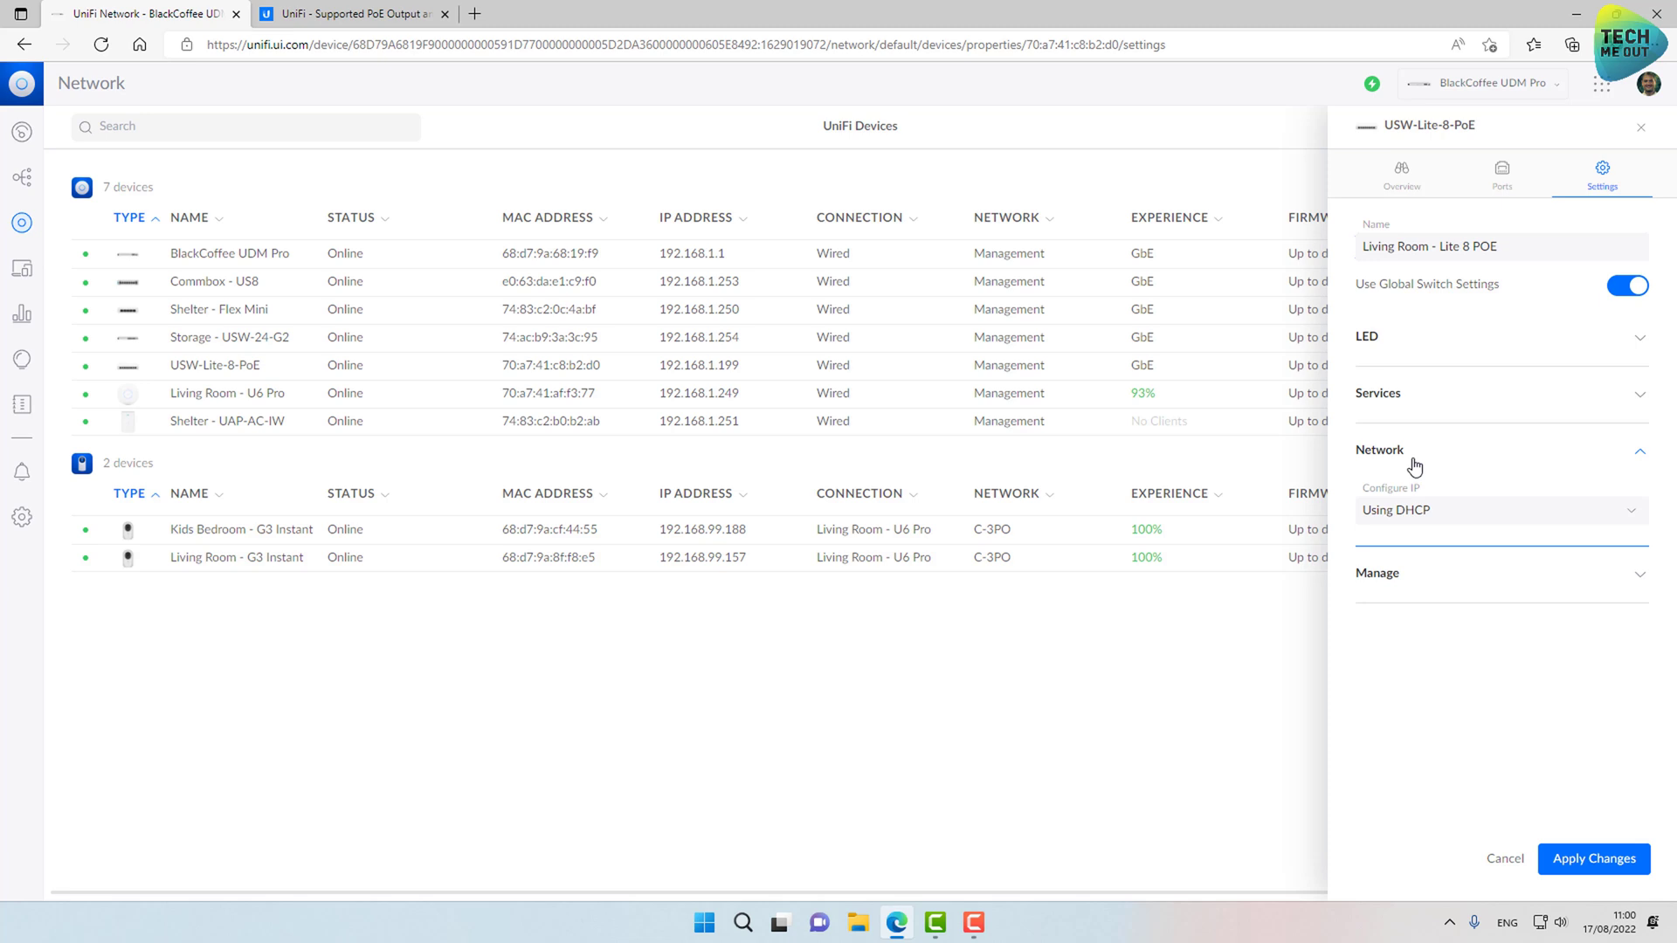
click(1408, 510)
click(1396, 568)
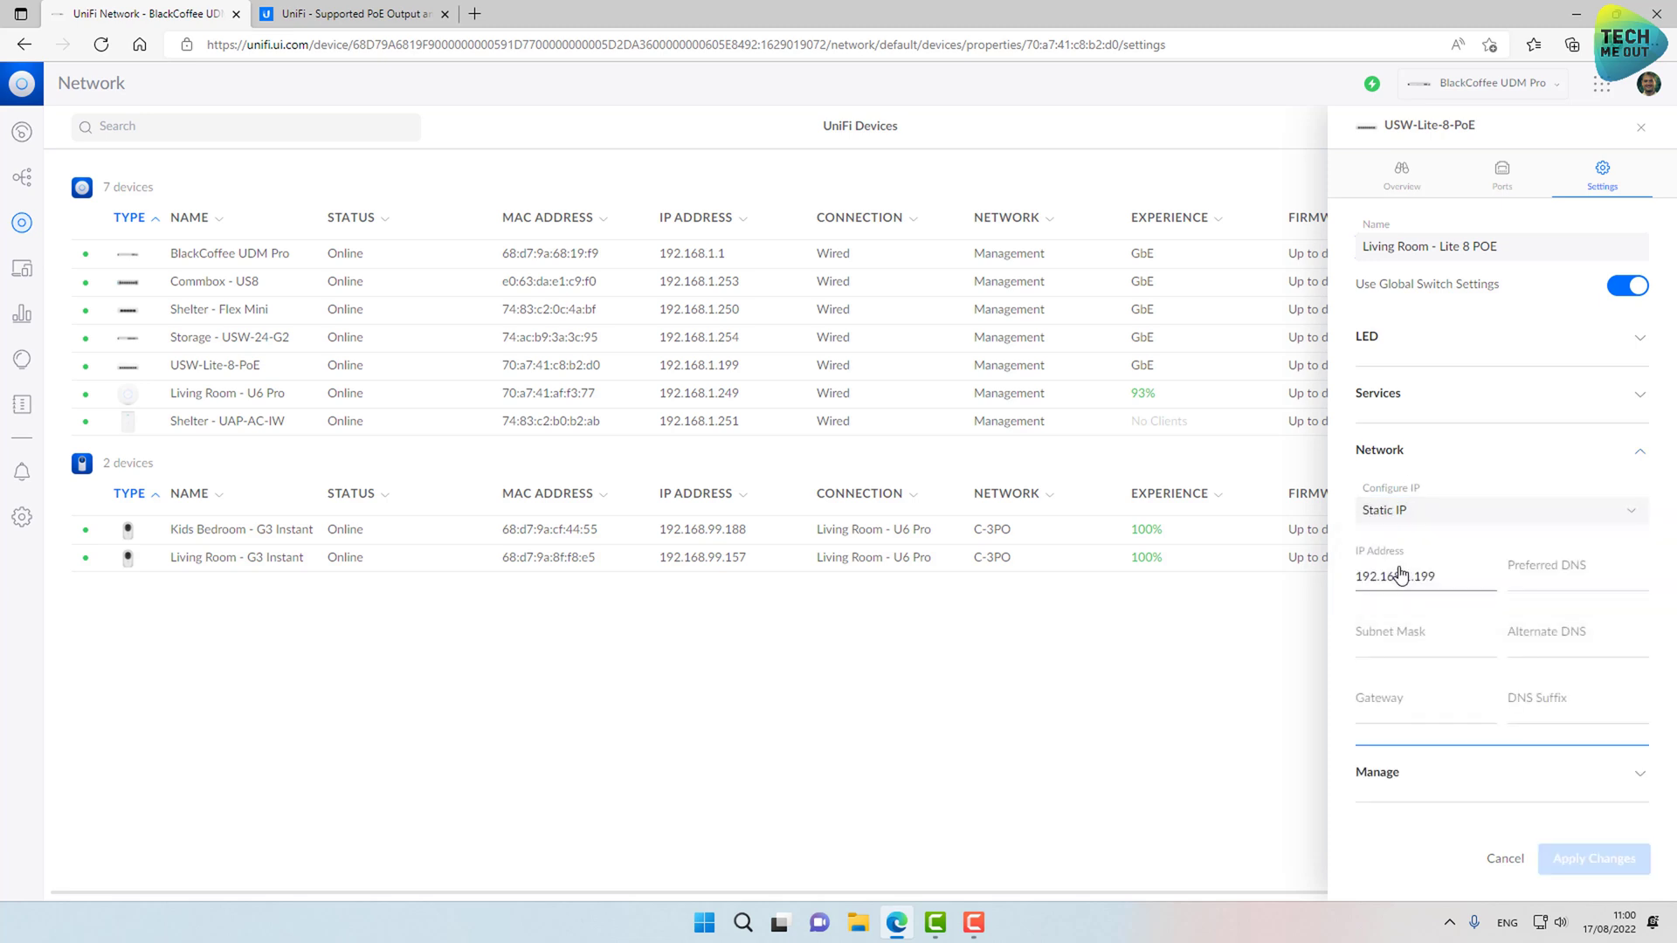
click(1443, 581)
drag(1443, 581, 1415, 578)
text(252)
Enter subnet 255.255.255.0, gateway 192.168.1.1, DNS 192.168.10.2 and 192.168.10.3, suffix Blackcoffee.com
click(1423, 641)
text(255.255.255.0)
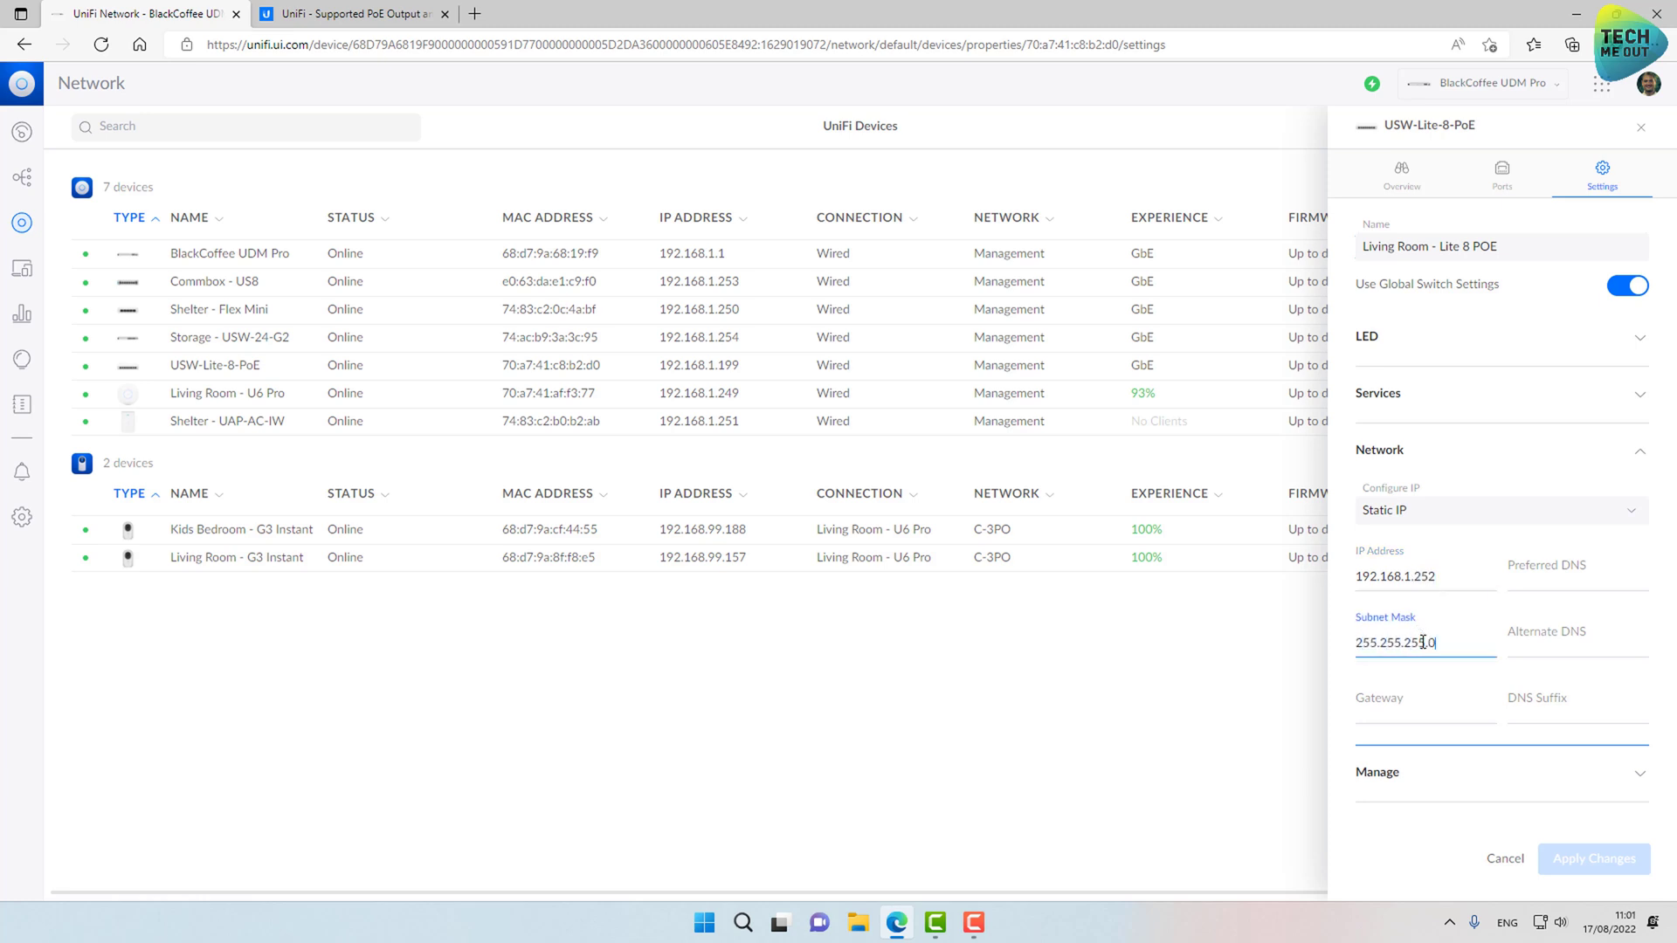
key(Tab)
text(192.168.1.1)
key(Tab)
text(192.168.10.2)
click(1566, 642)
text(192.168.10.3)
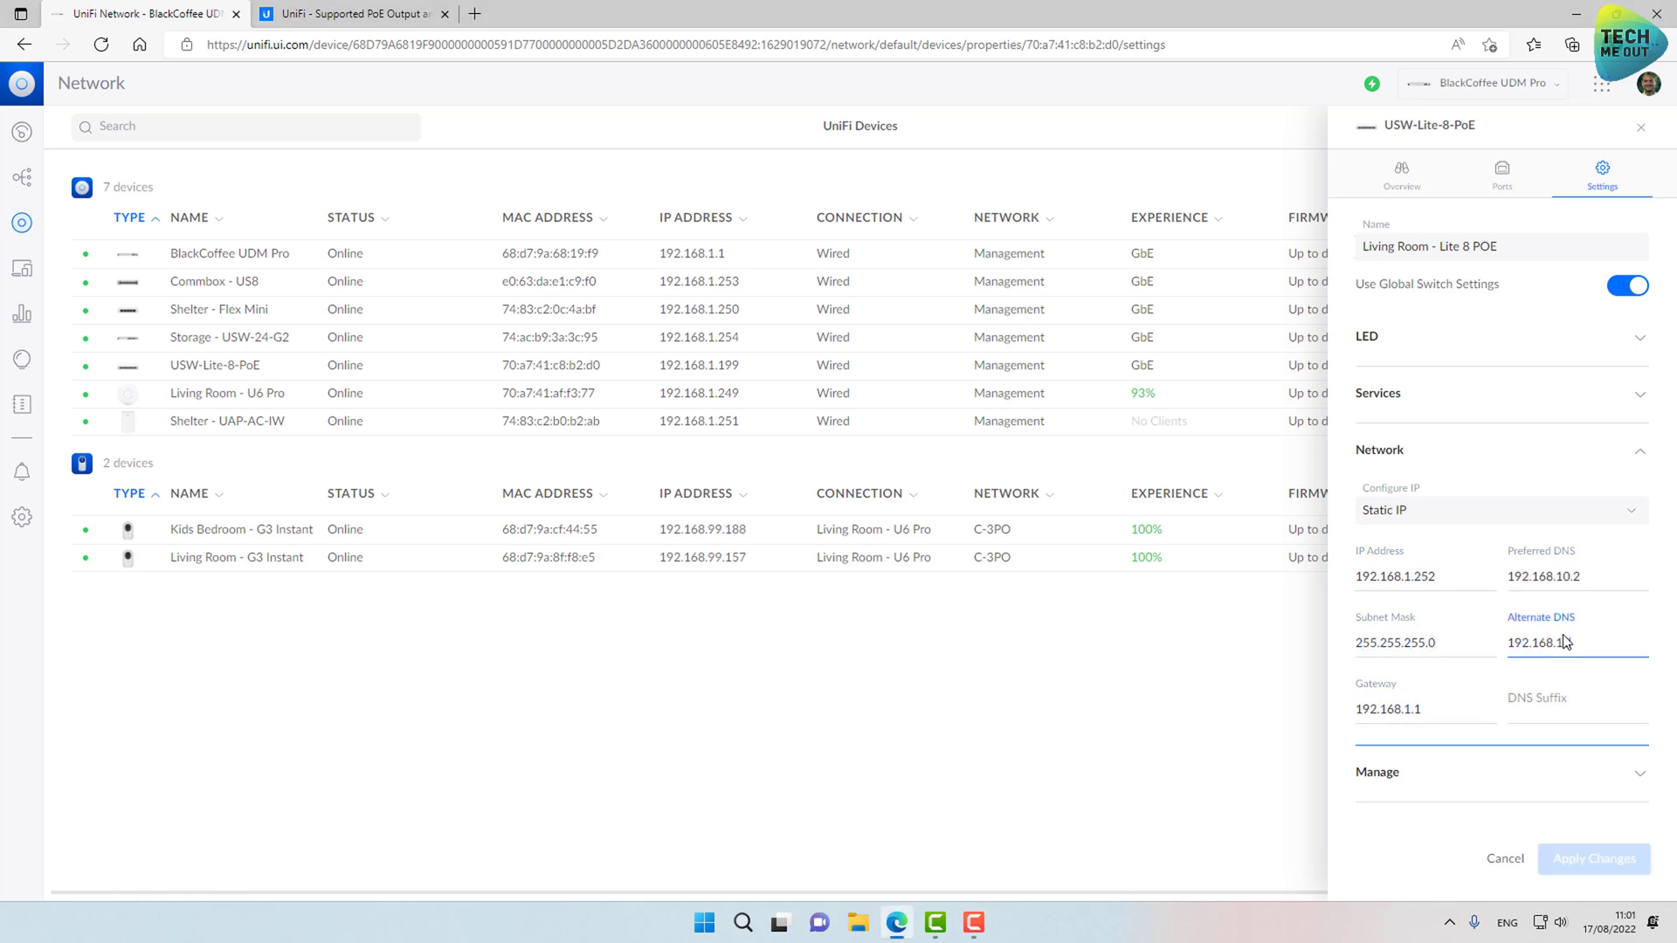
click(1528, 704)
text(Blackcoffee.com)
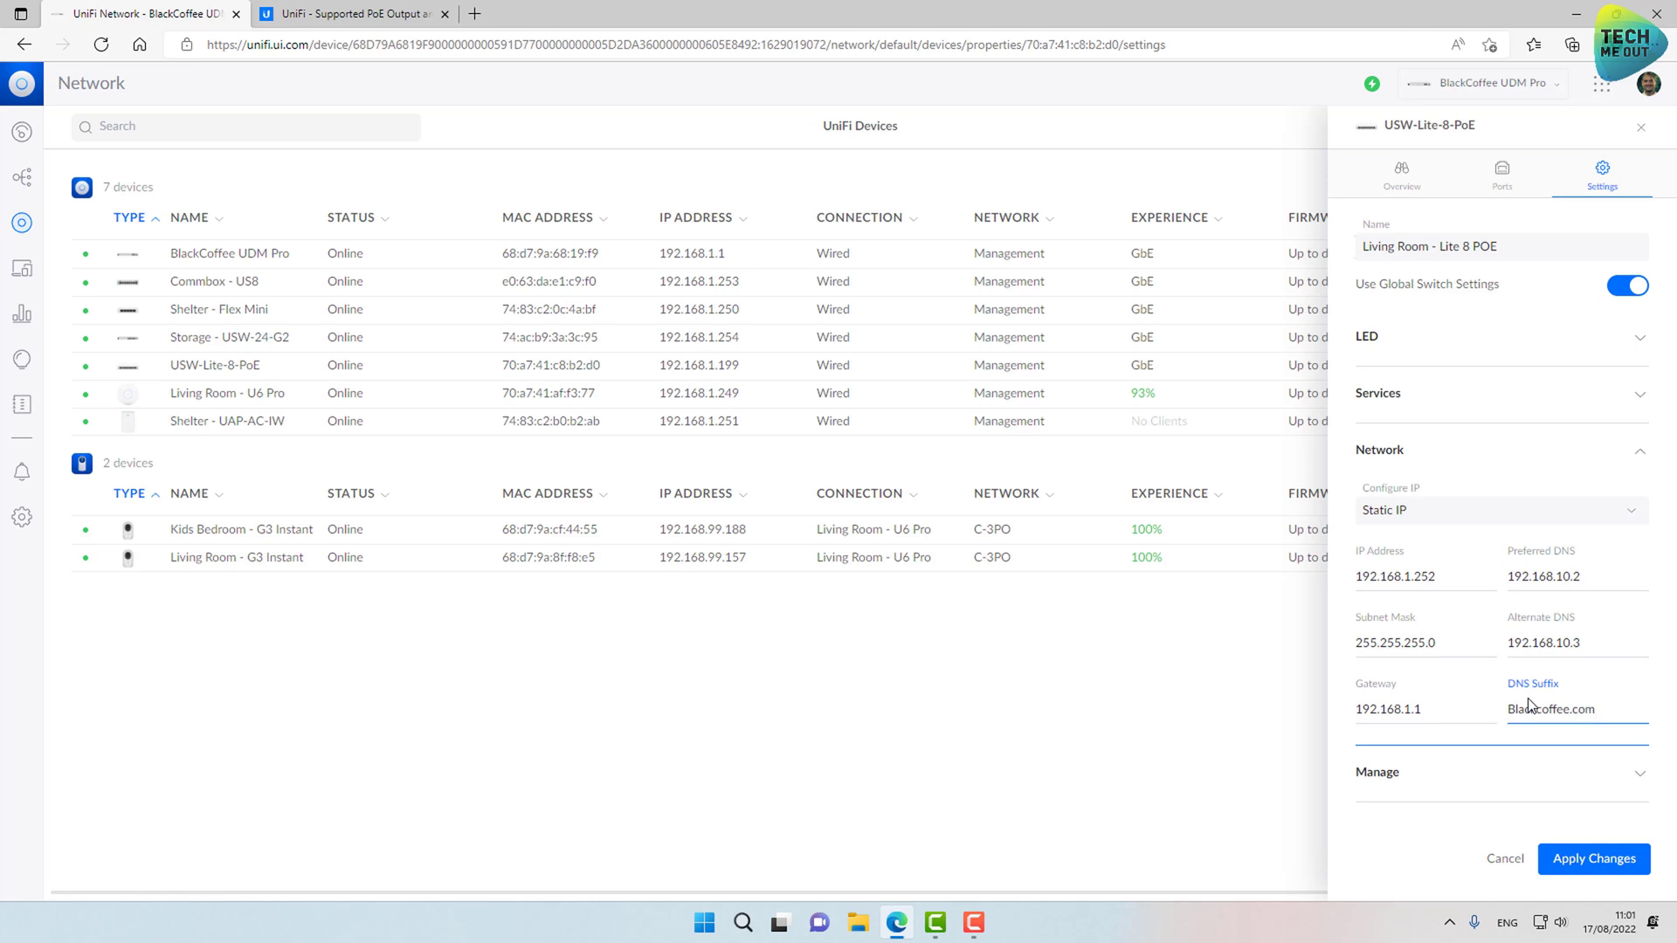
Apply the new name and static IP settings for Living Room - Lite 8 POE
click(1597, 865)
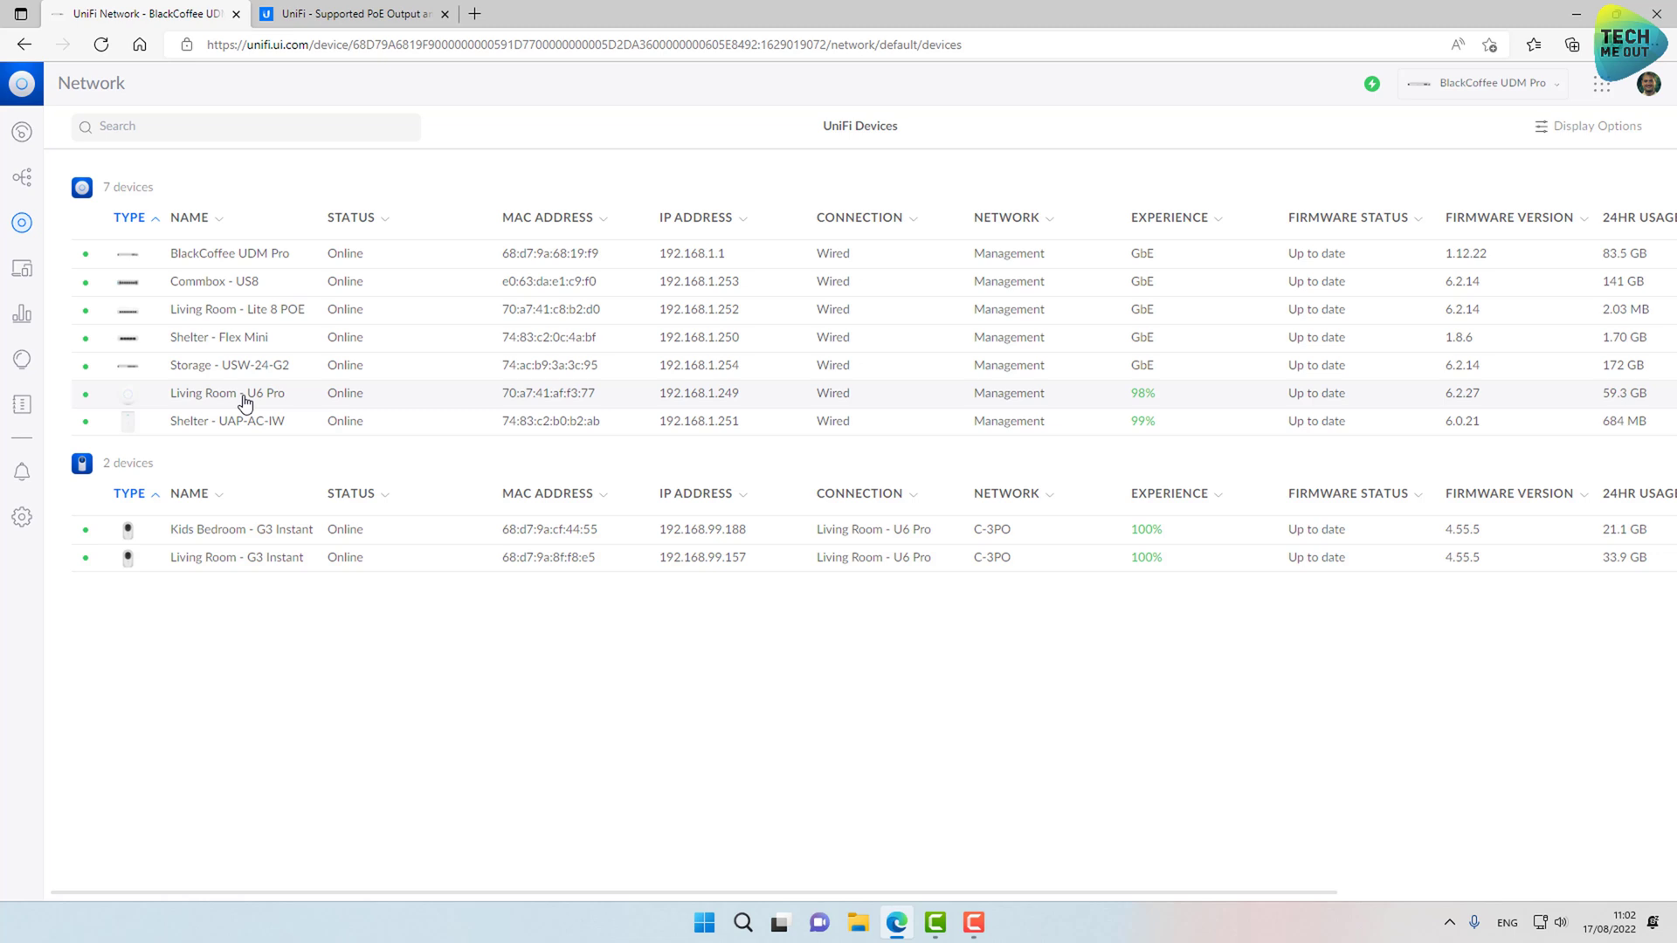
Go to the PoE modes help article and locate the USW-Lite-8-PoE in the switch table
click(356, 14)
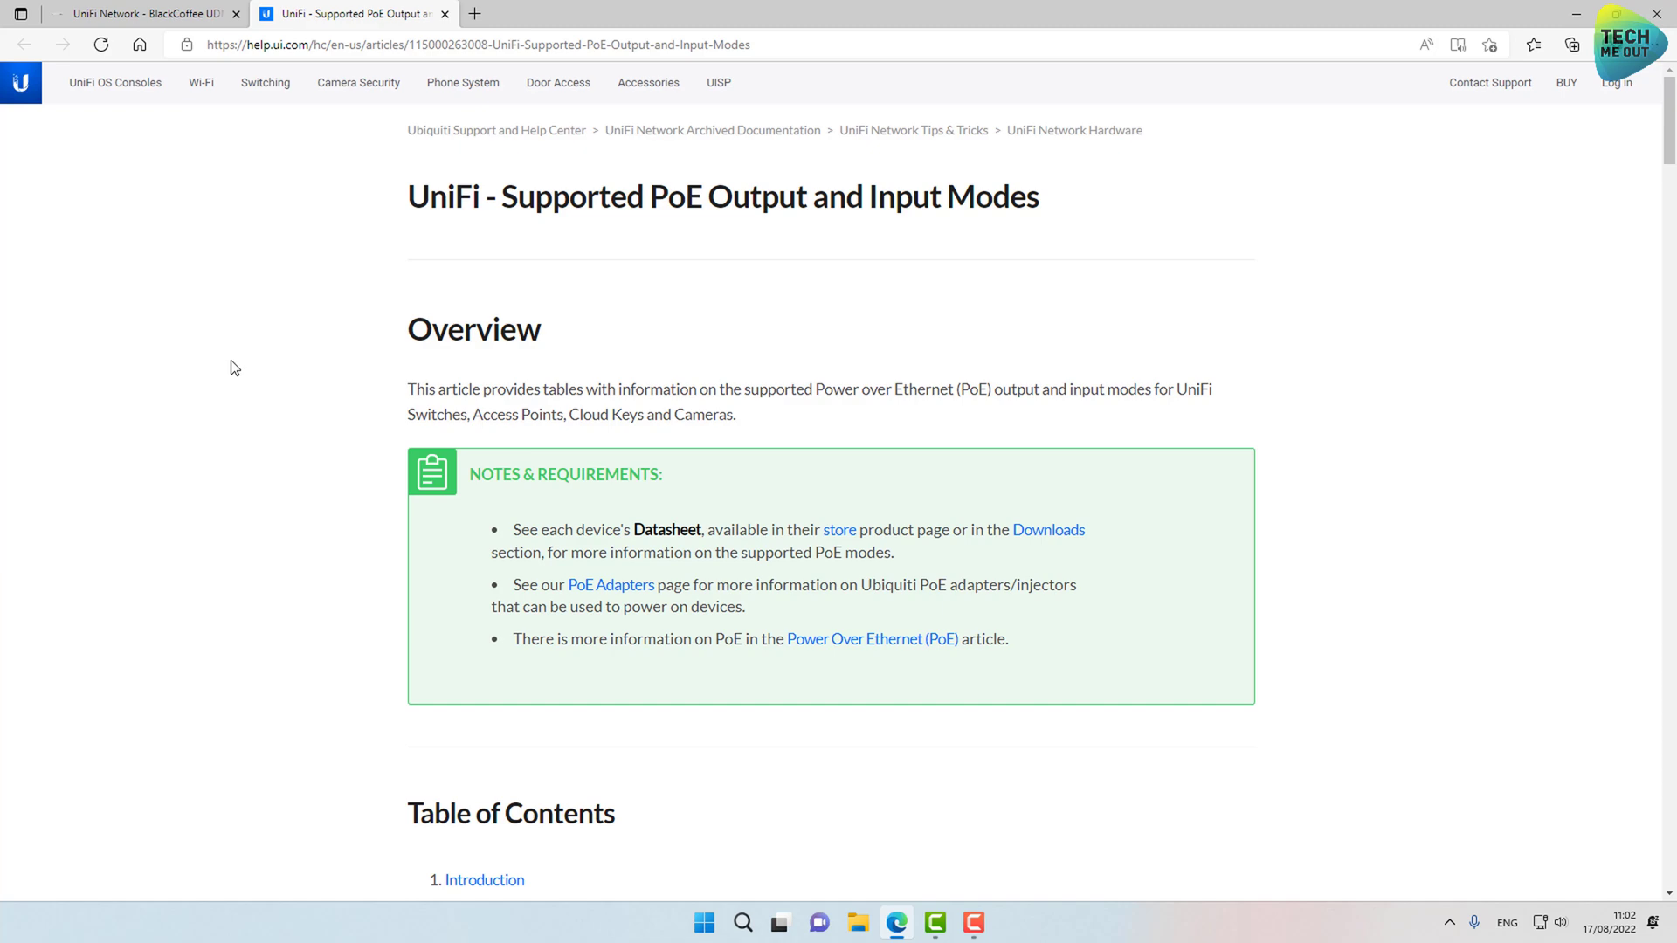
scroll(234, 368, down, 5)
scroll(234, 368, down, 15)
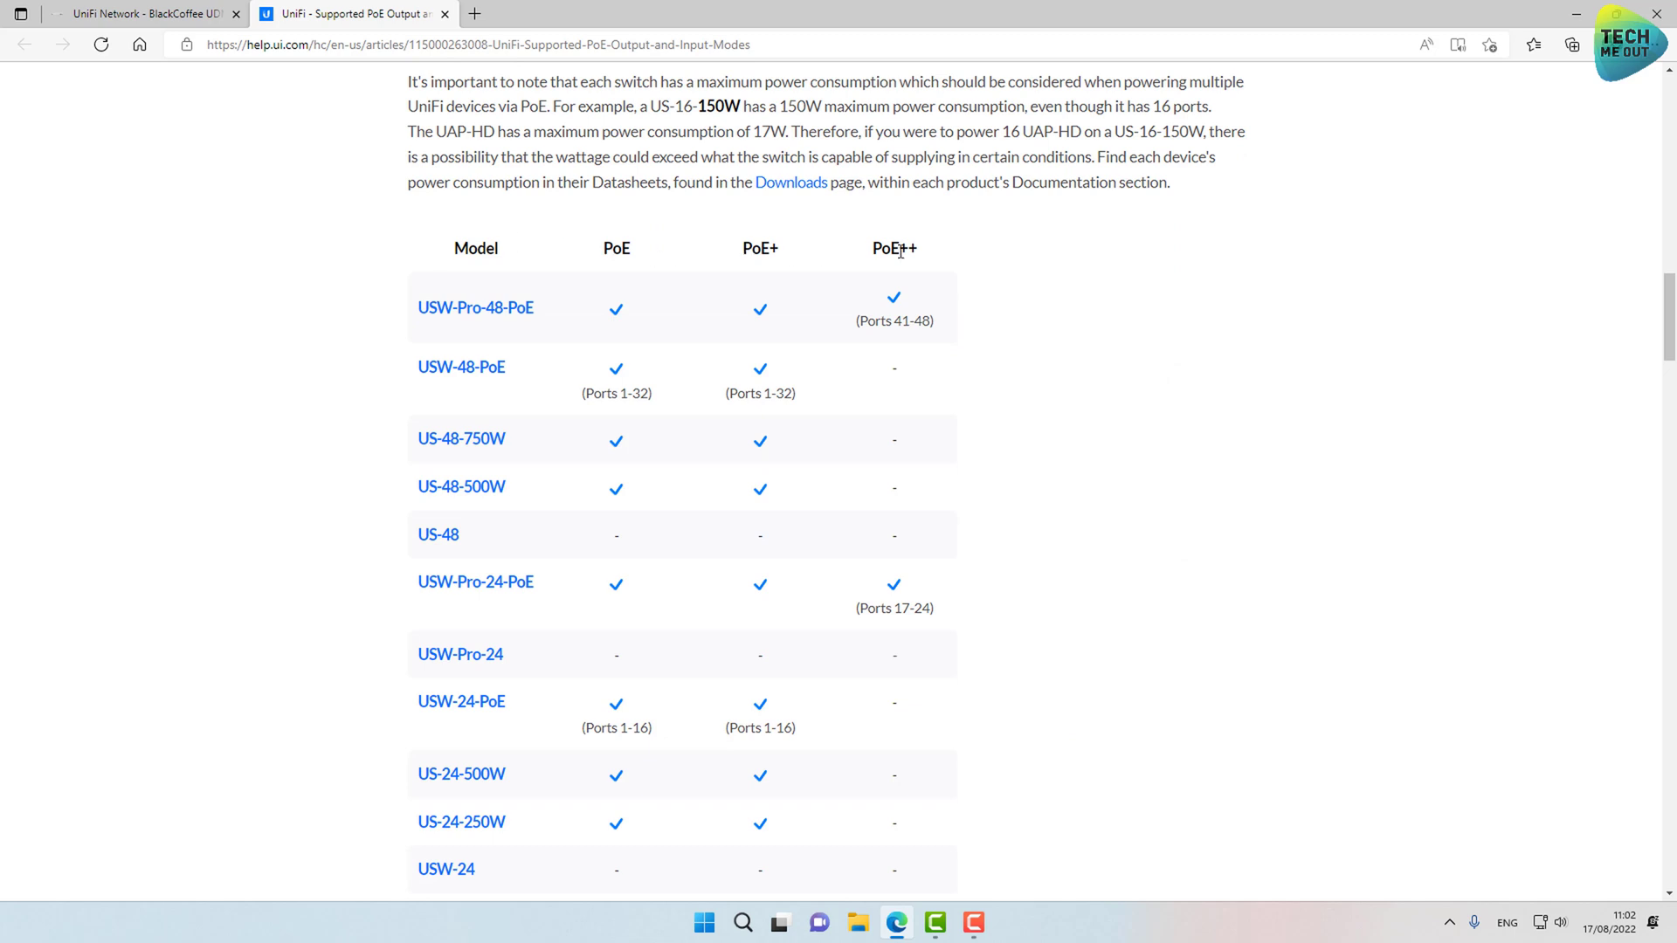
scroll(265, 325, down, 5)
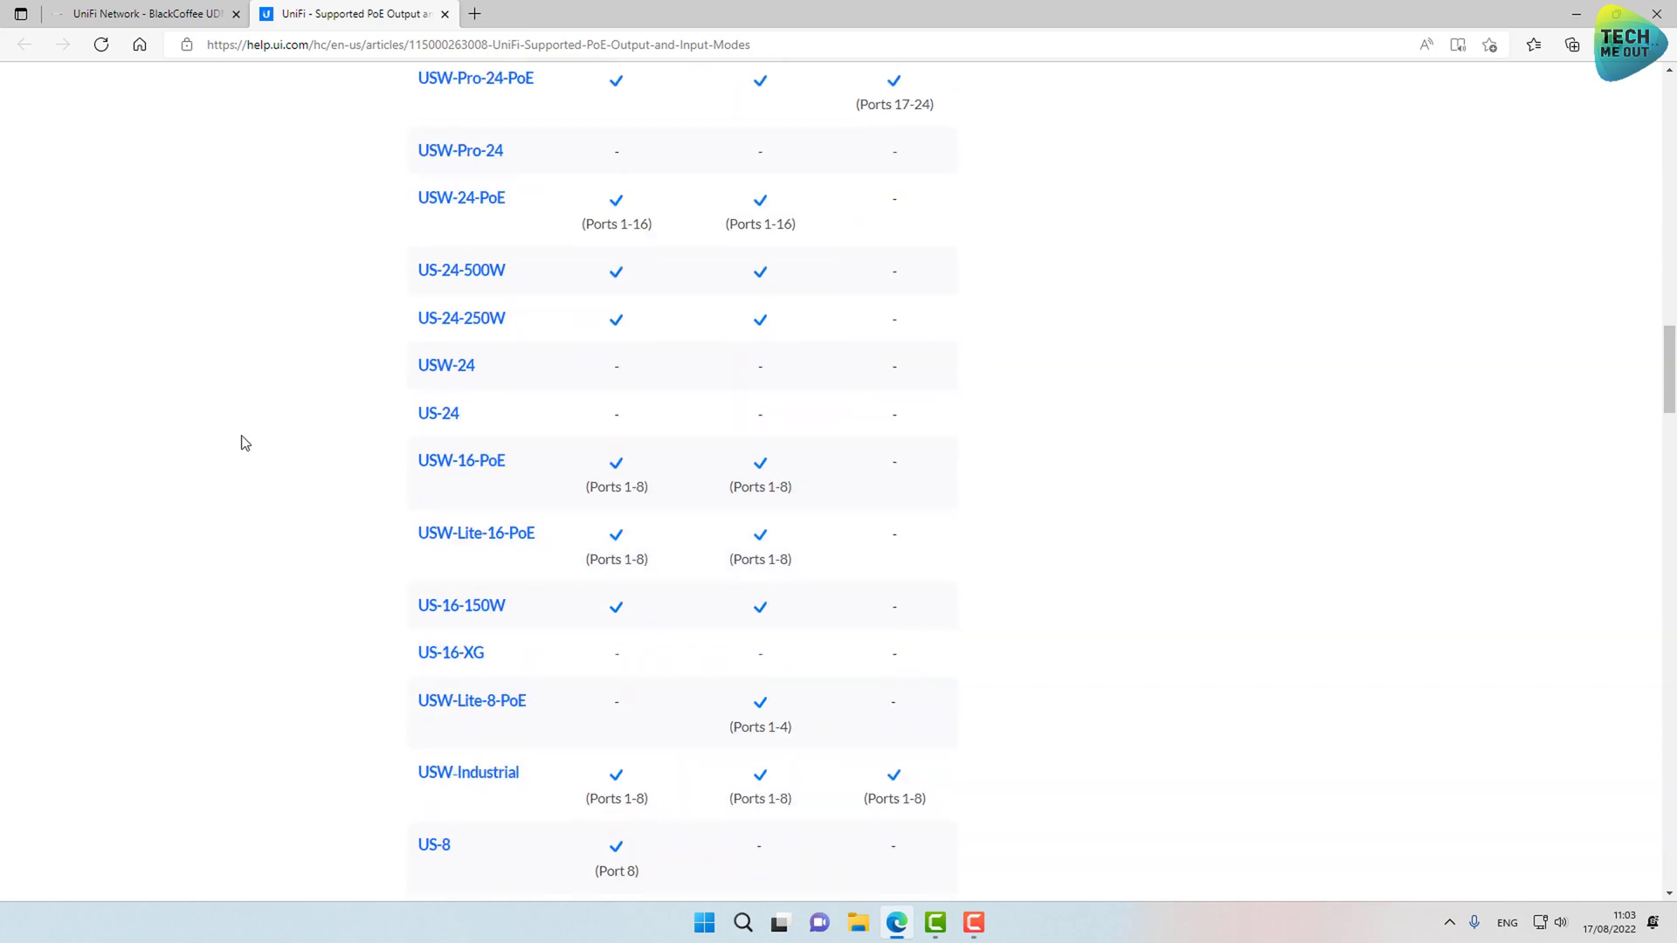
scroll(259, 457, down, 3)
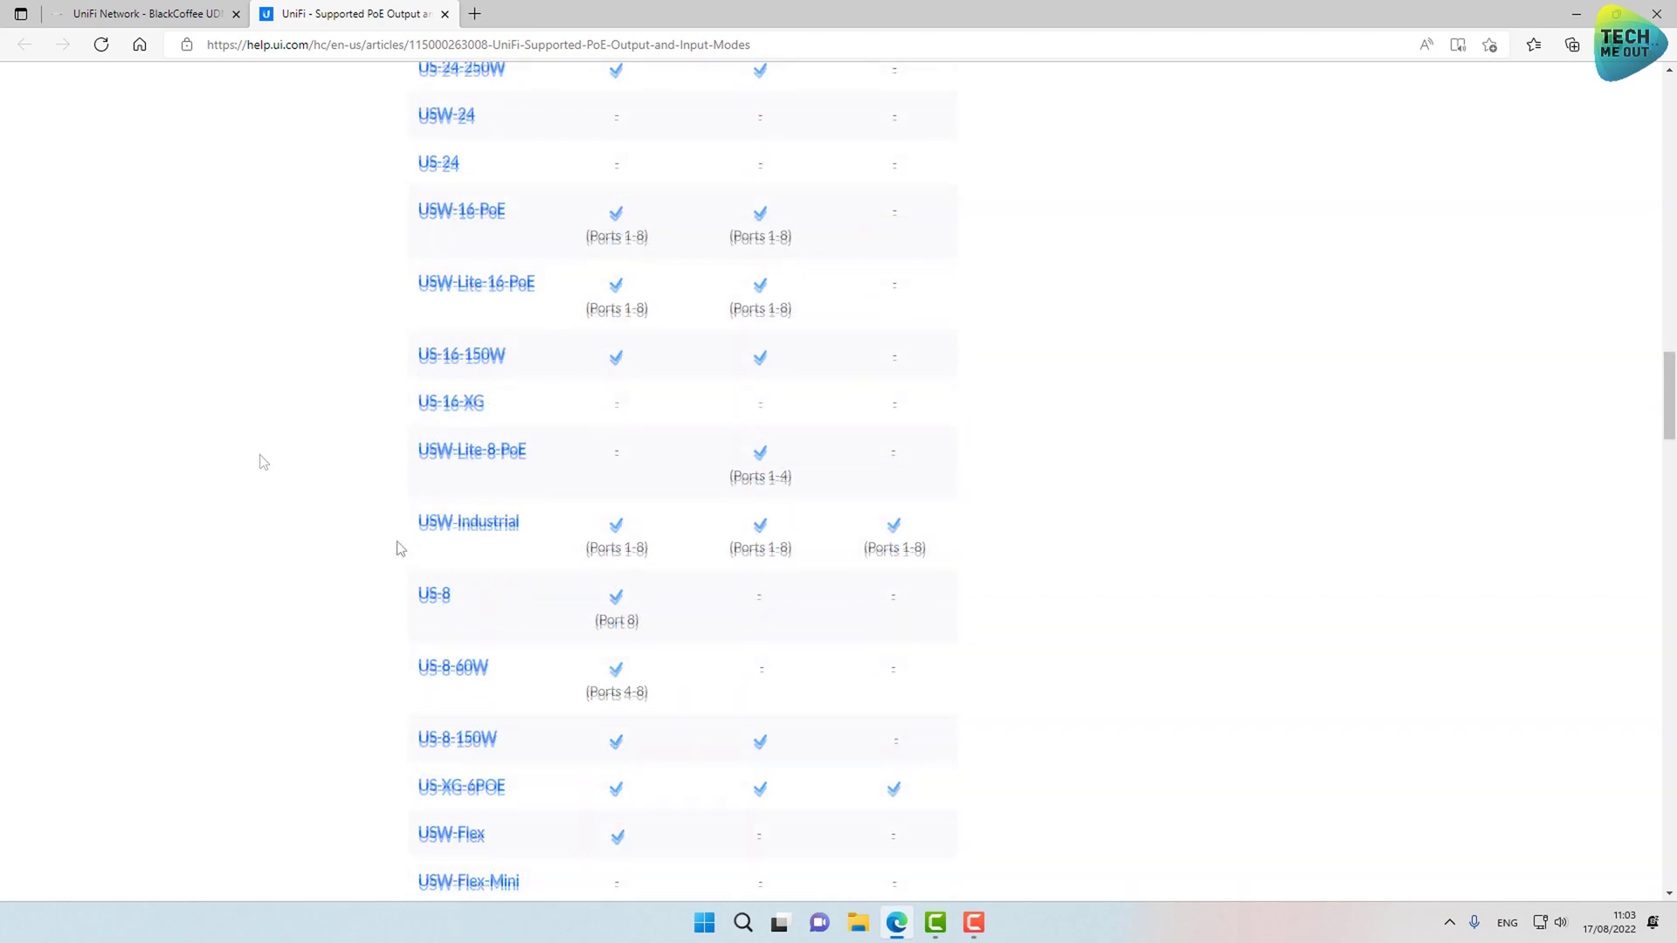
drag(552, 462, 426, 460)
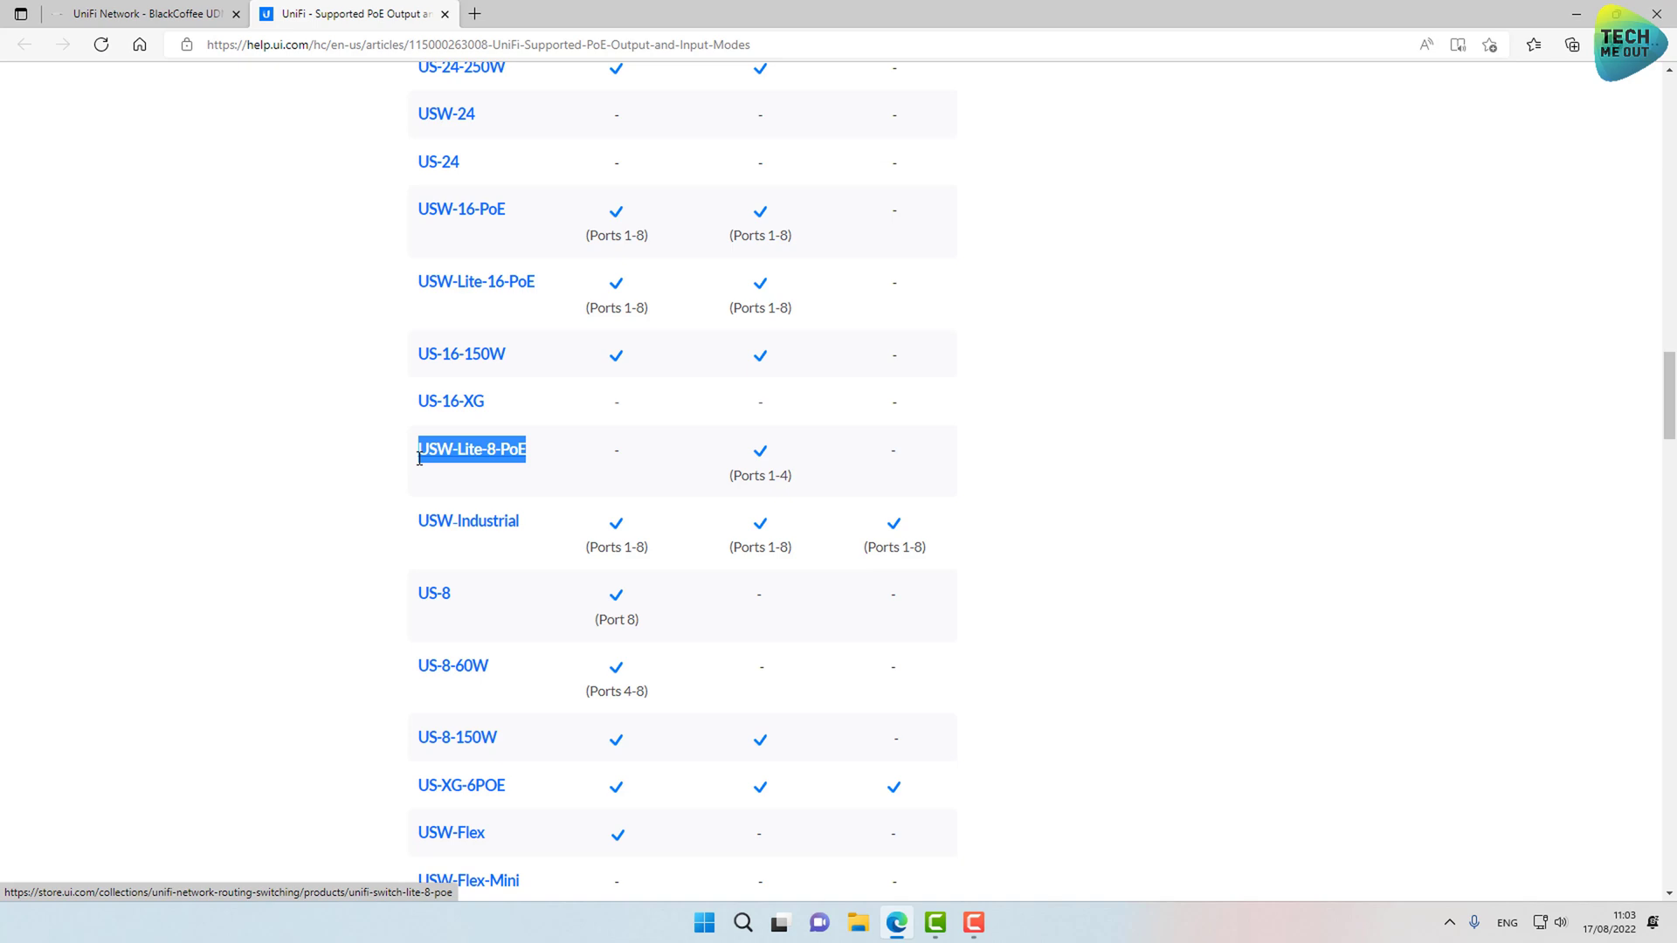
click(378, 464)
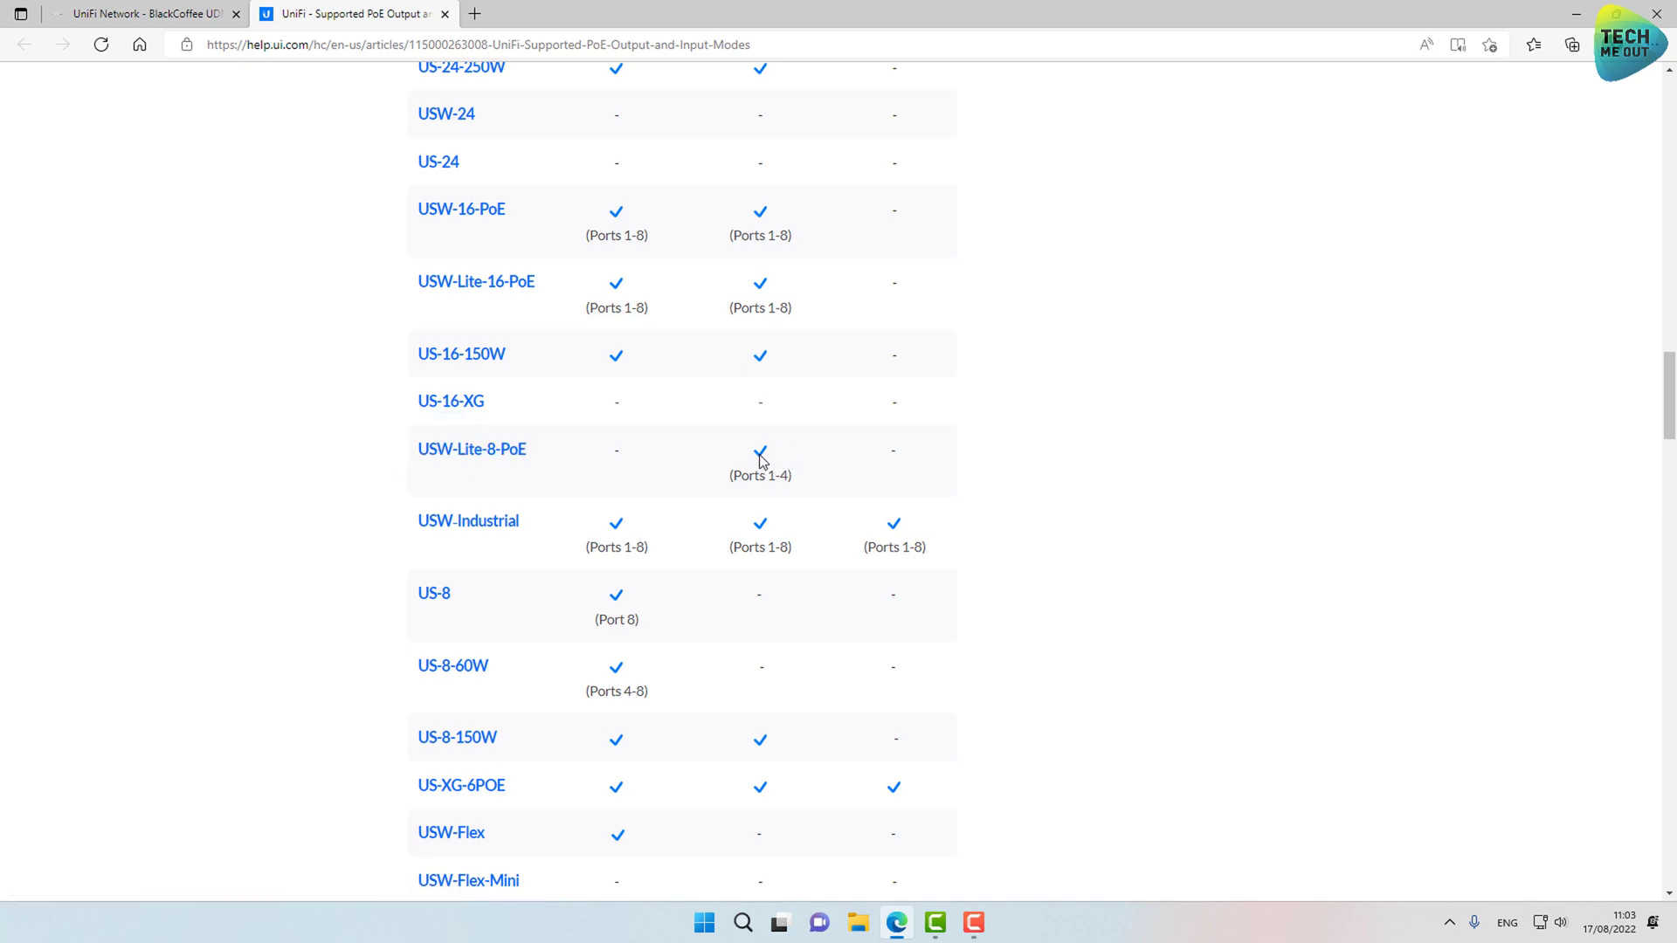
Check the USW-Lite-8-PoE's PoE+ support and compare it with the US-8-60W row
scroll(769, 462, up, 10)
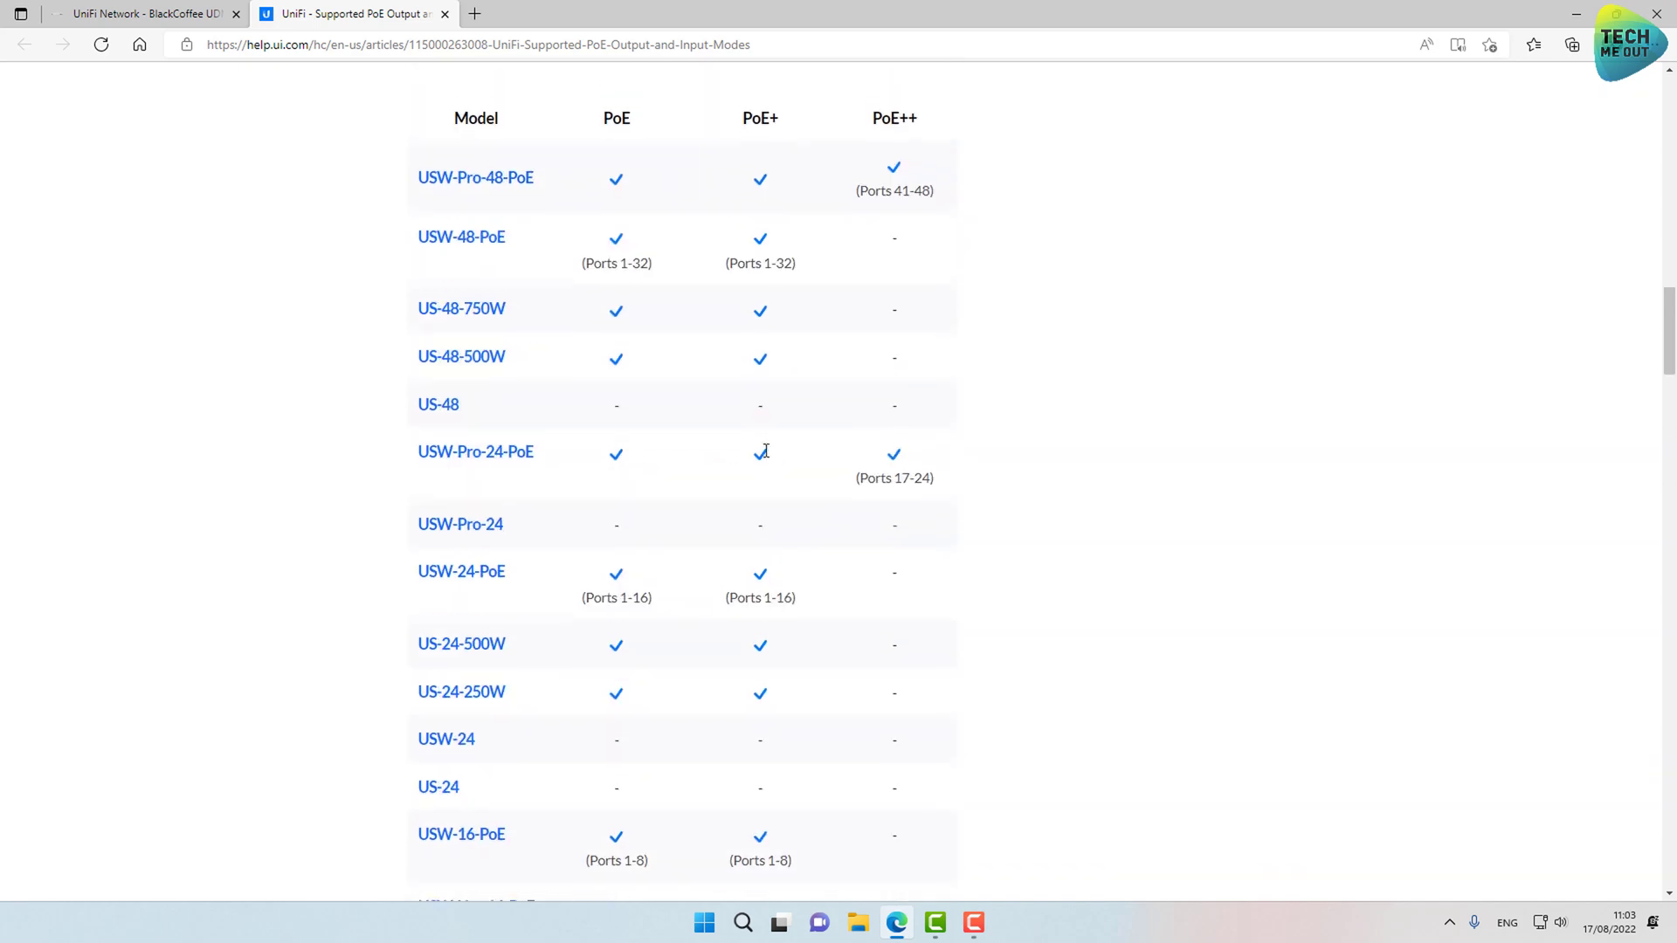
drag(778, 376, 747, 379)
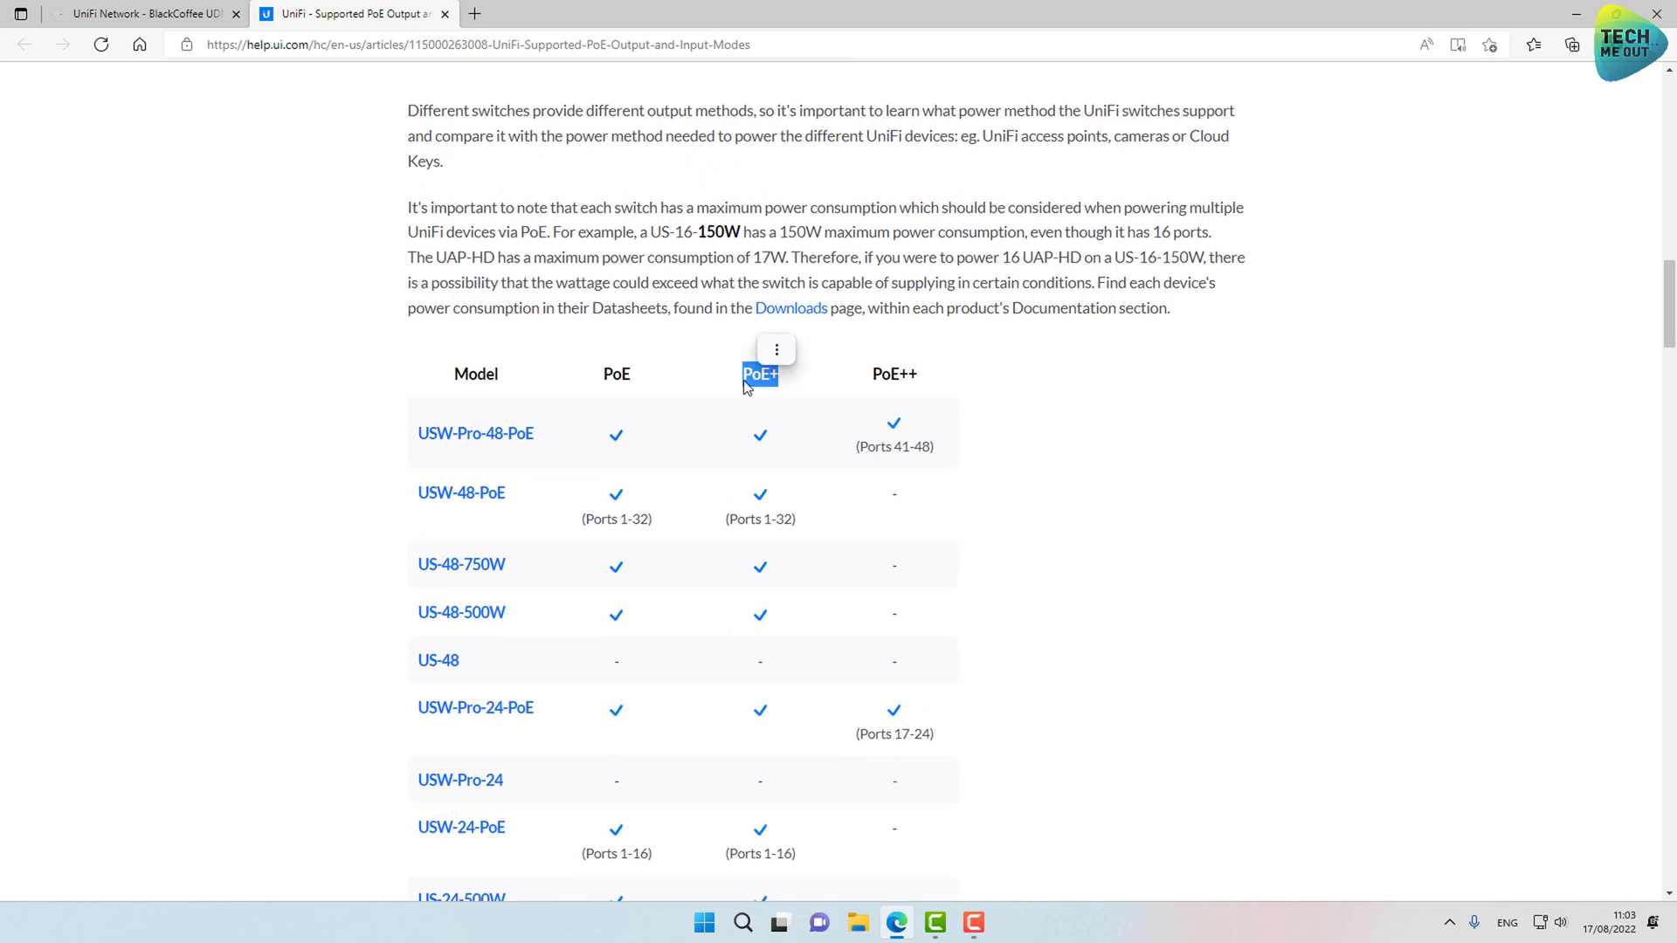
scroll(757, 390, down, 9)
scroll(756, 395, down, 3)
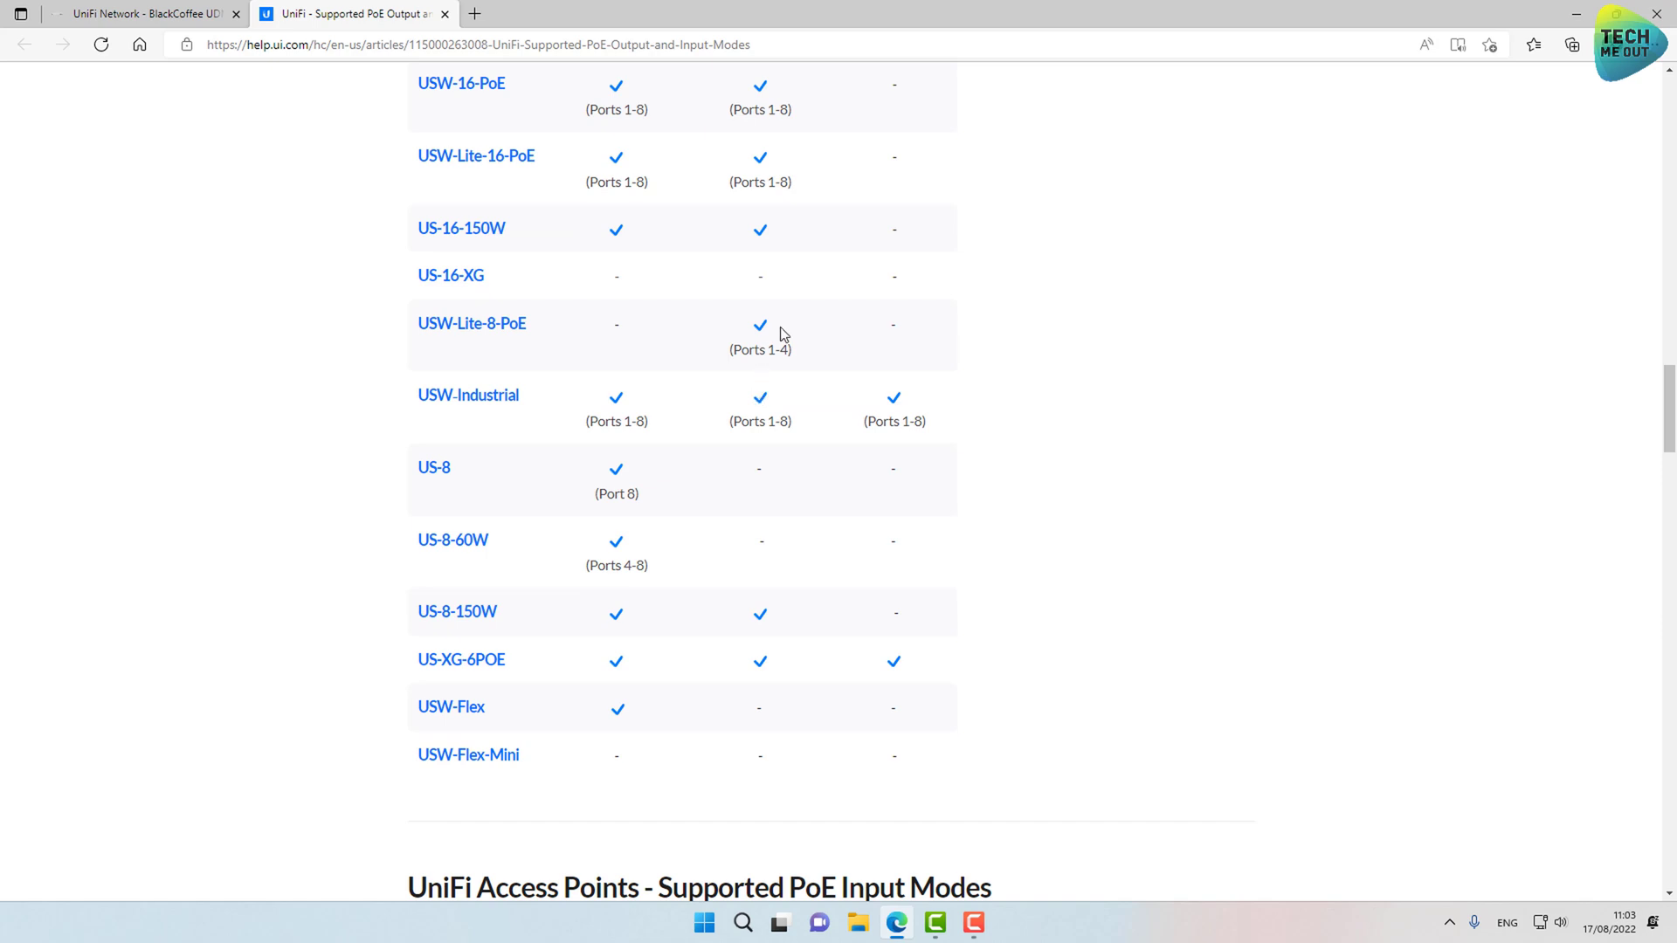
drag(778, 333, 677, 341)
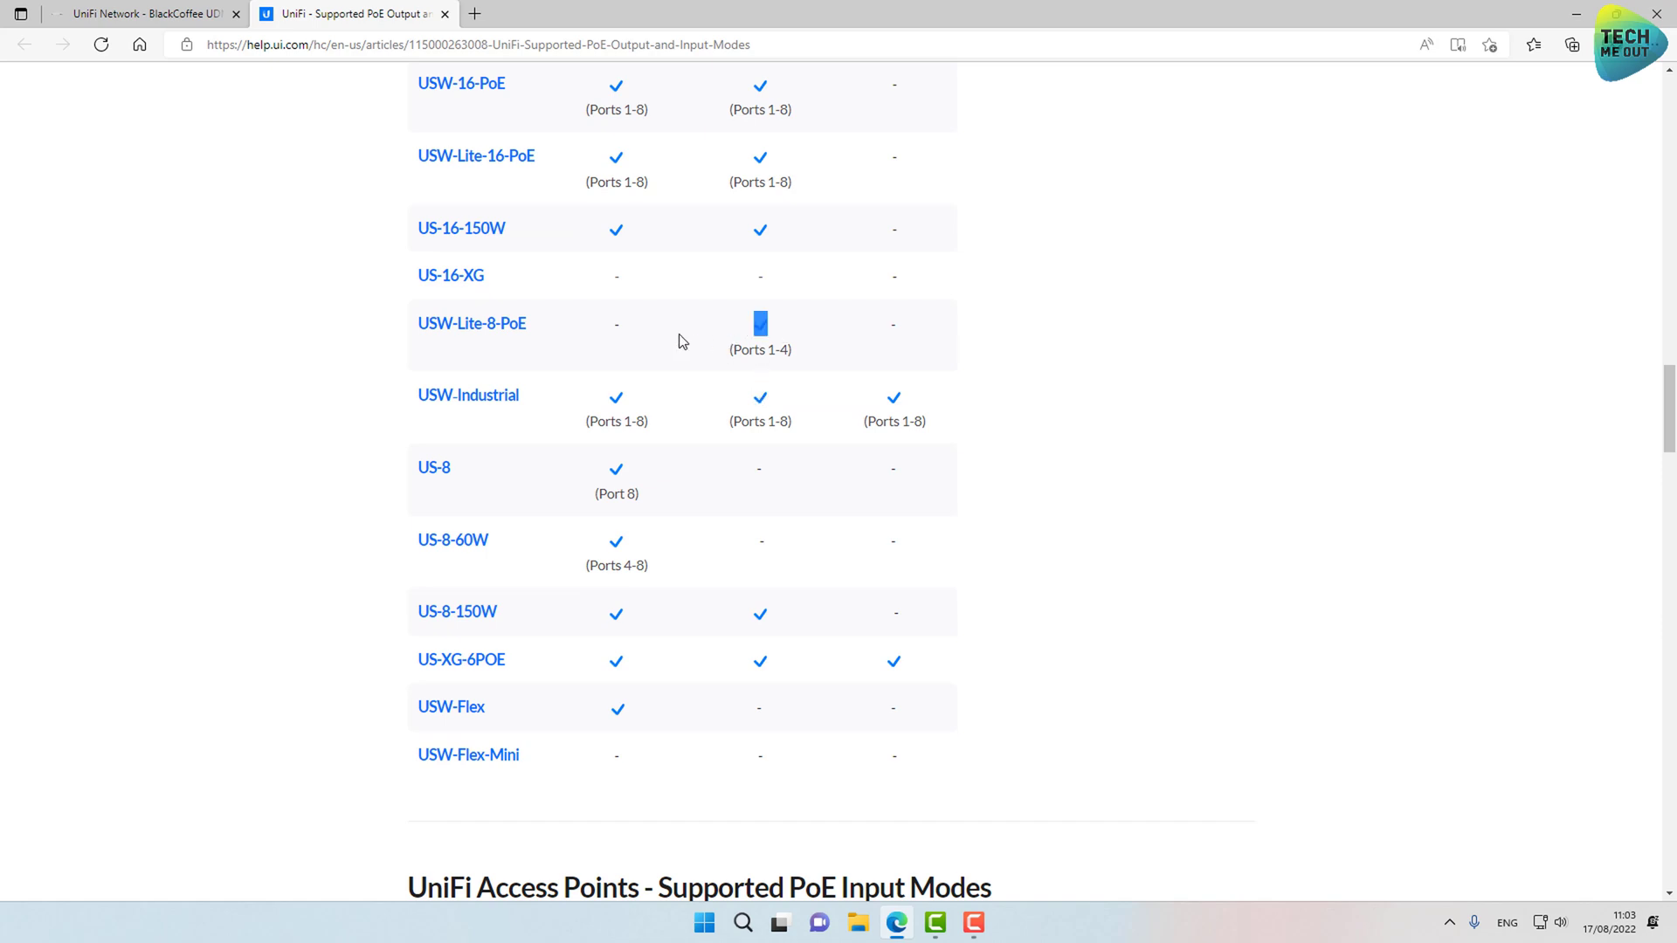
click(515, 553)
drag(515, 553, 417, 555)
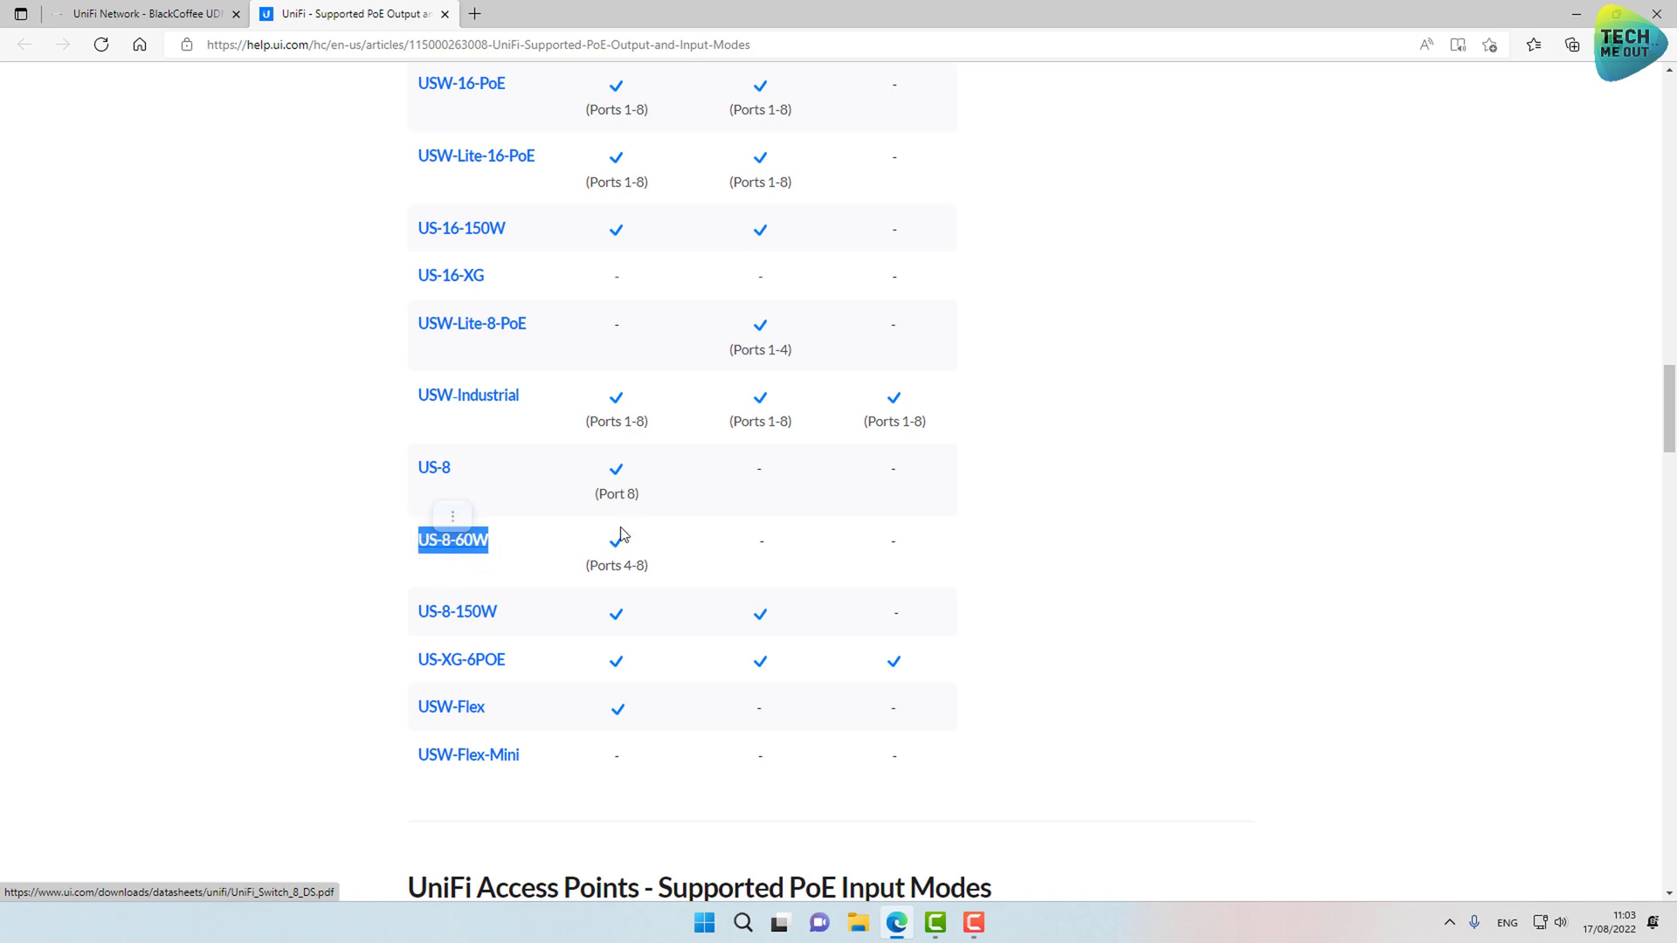
Scroll to the Access Points PoE input table and find the U6-LR row
click(358, 550)
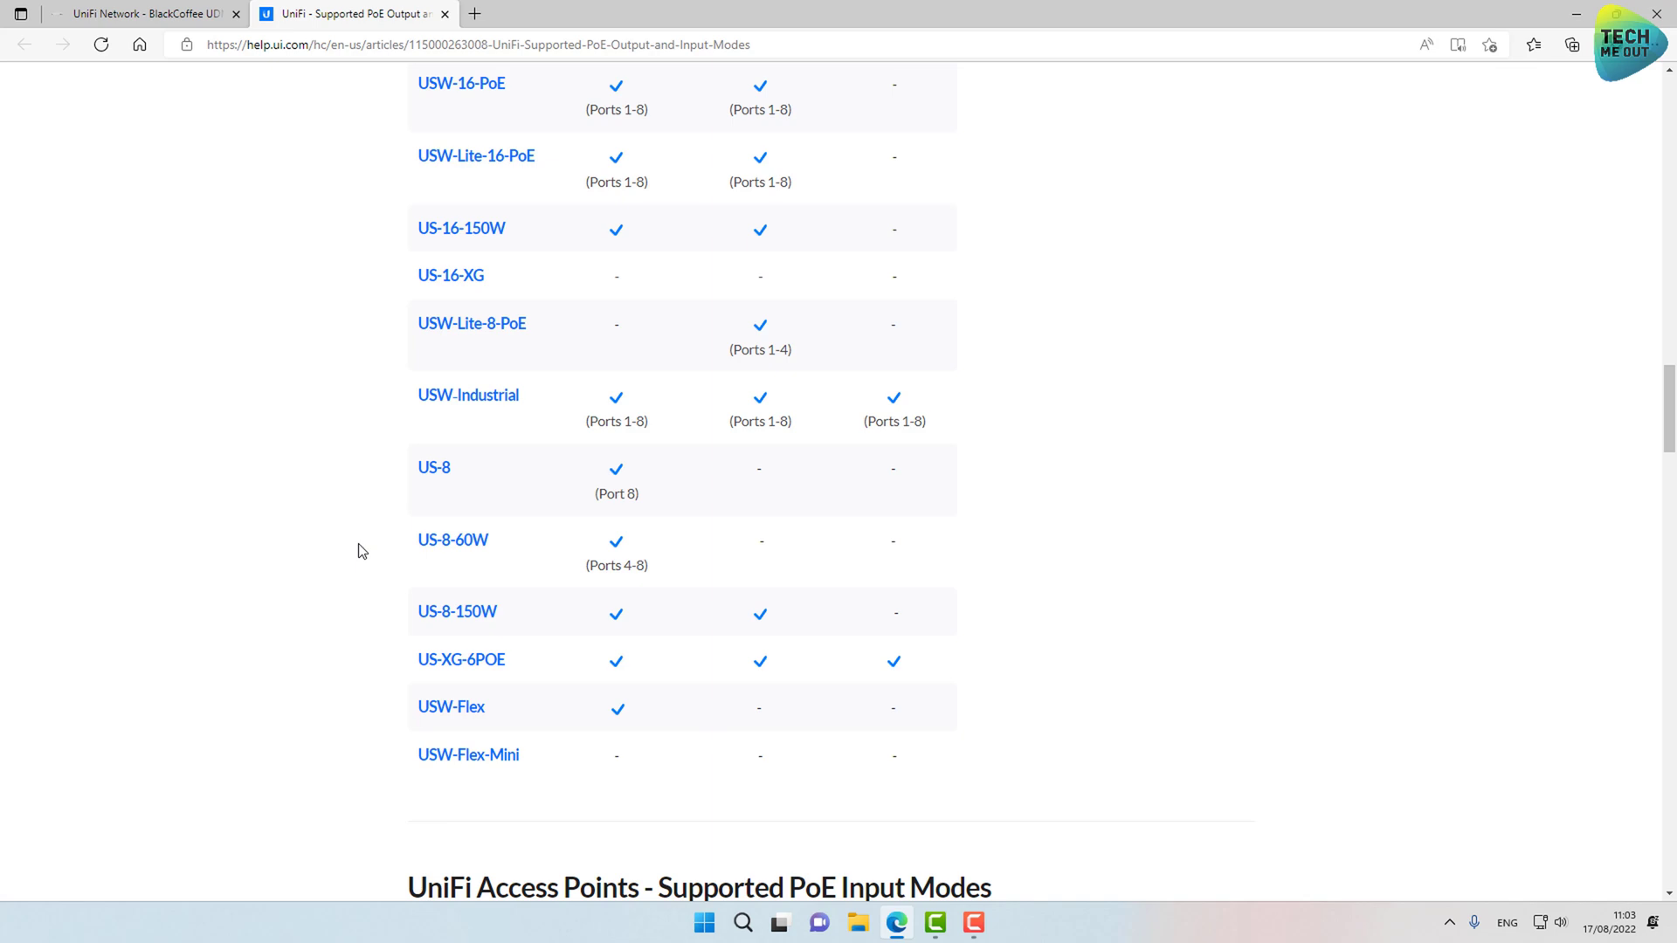
scroll(358, 550, down, 4)
scroll(361, 551, down, 3)
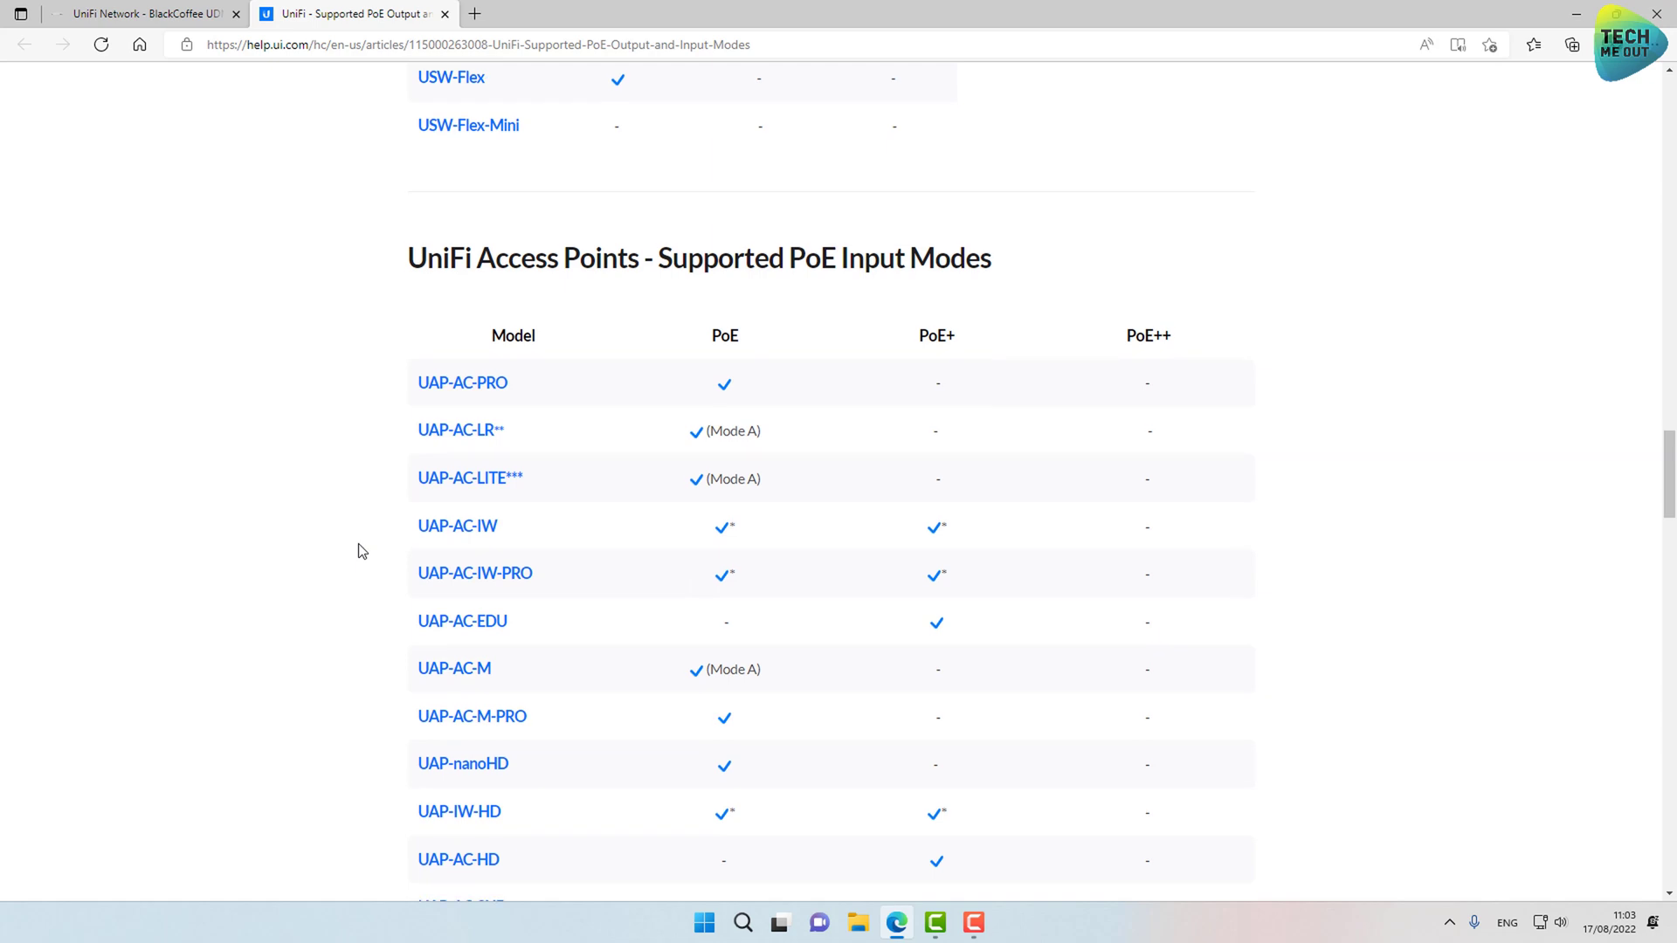
scroll(361, 551, down, 7)
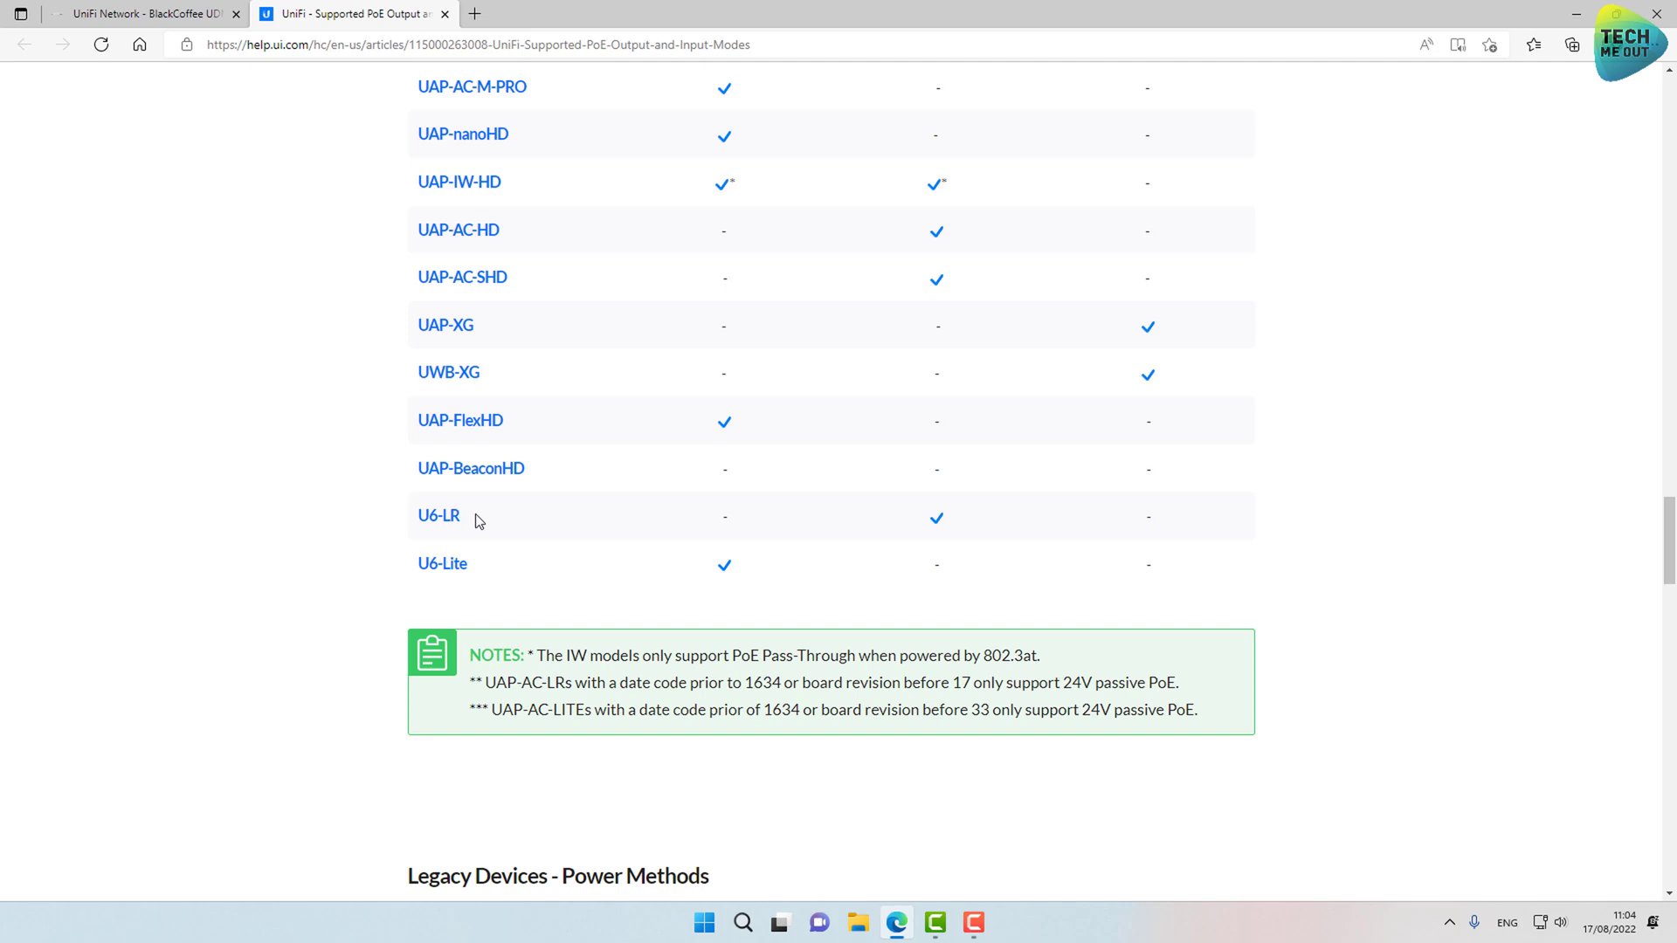
drag(471, 515, 412, 522)
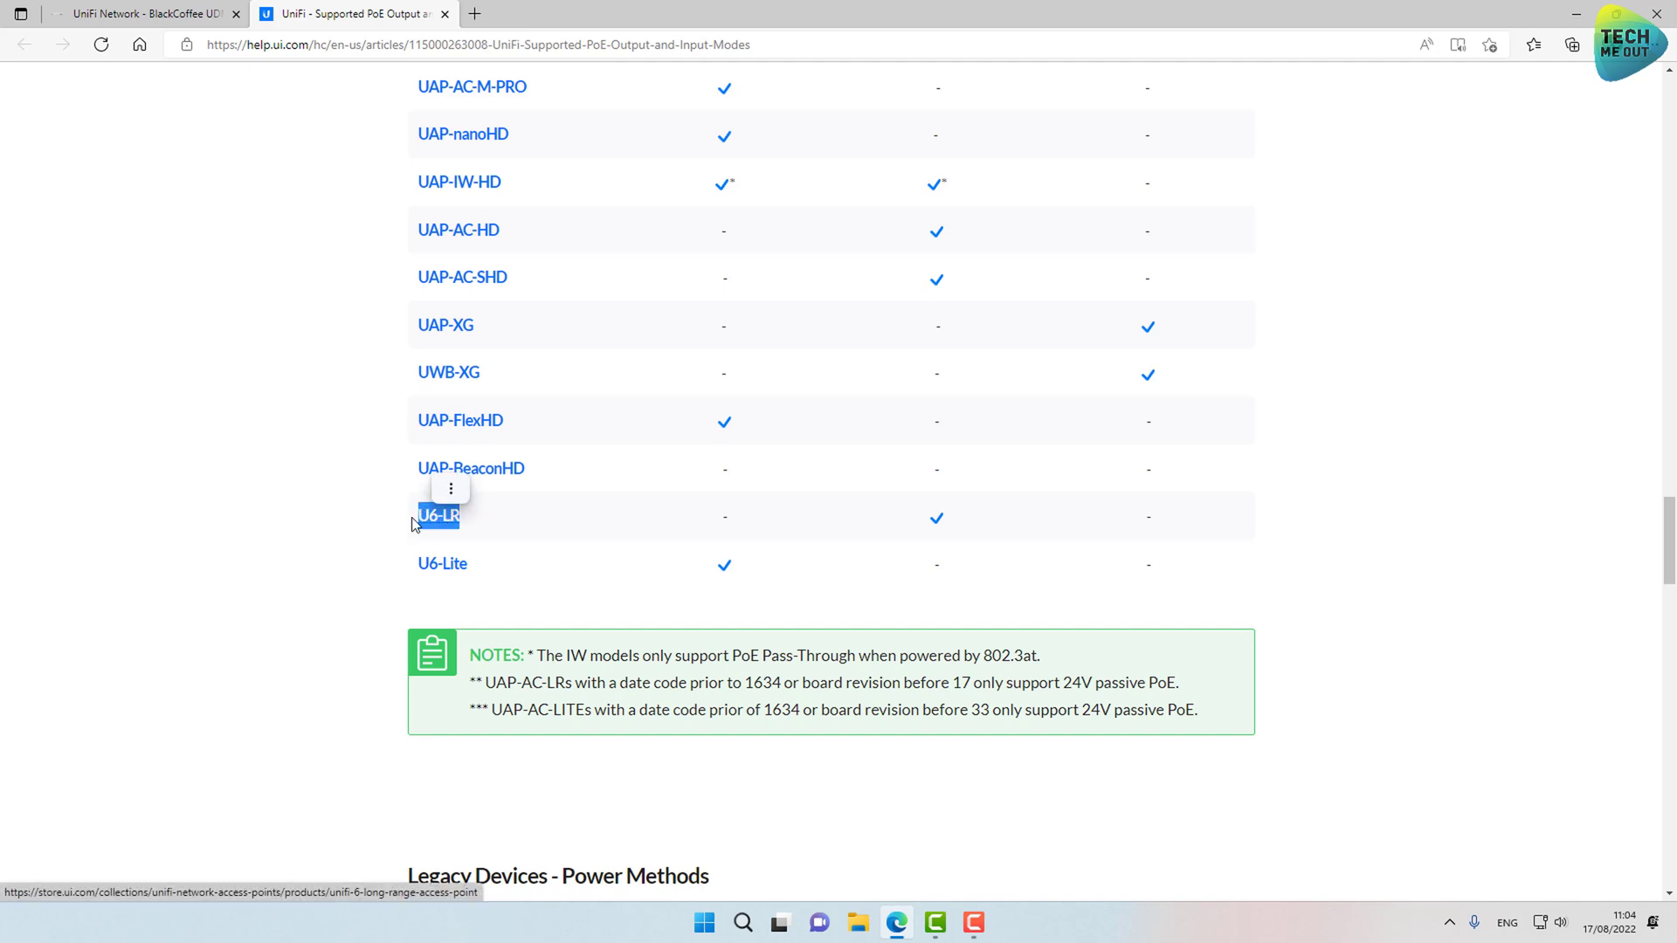
click(412, 522)
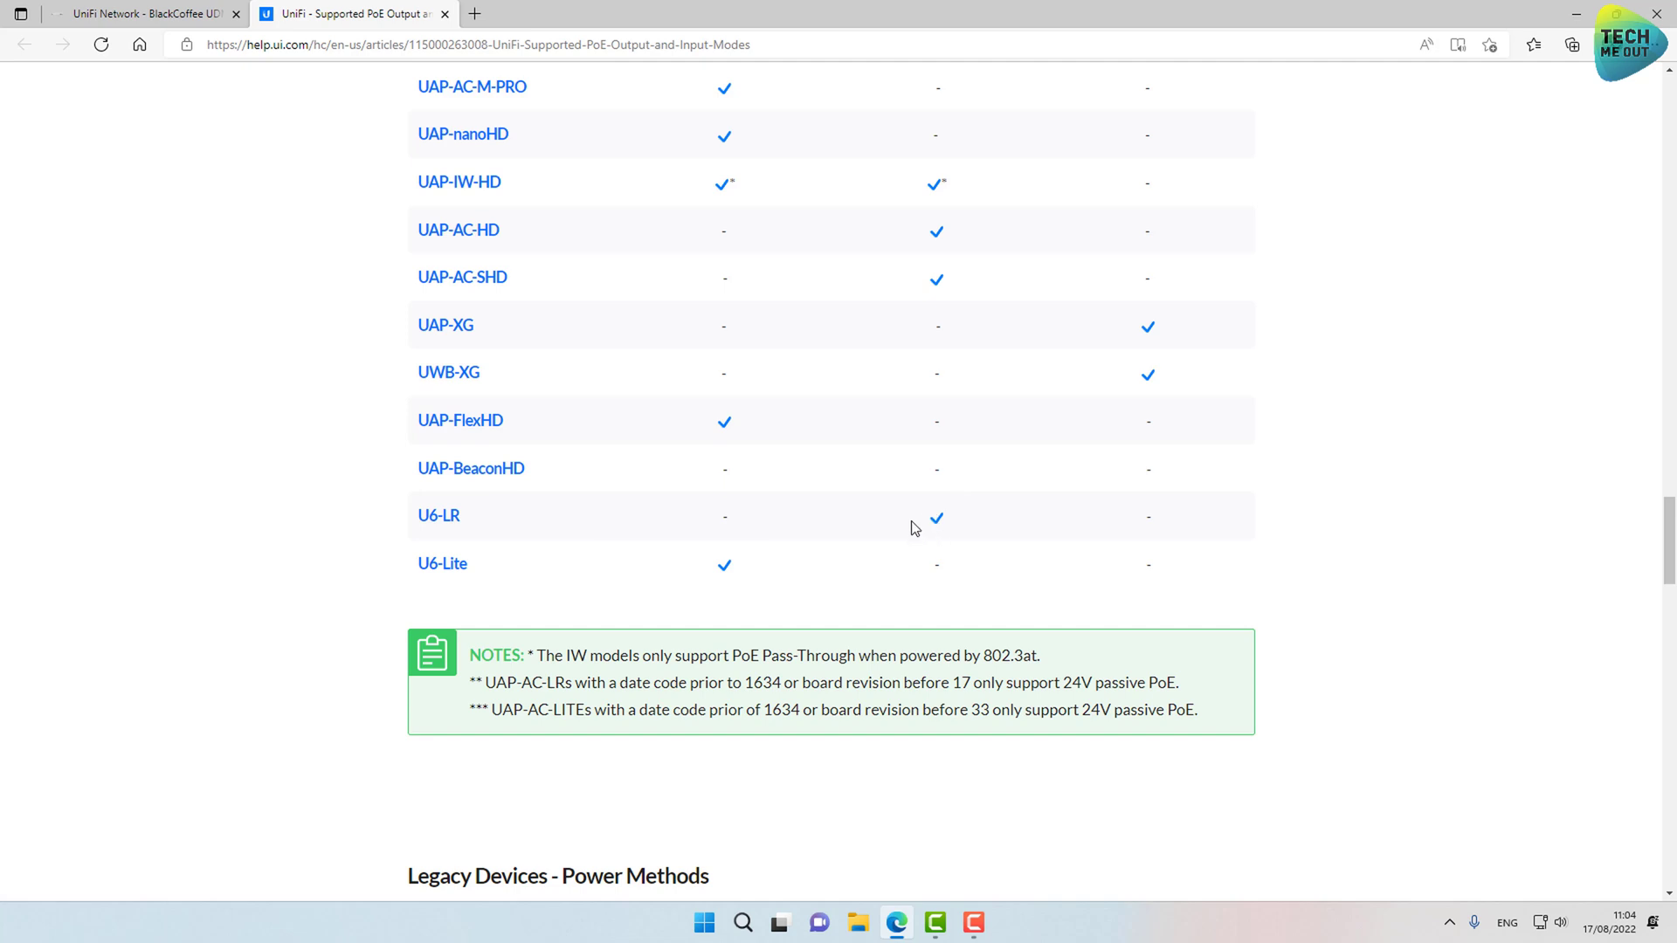
scroll(933, 528, up, 5)
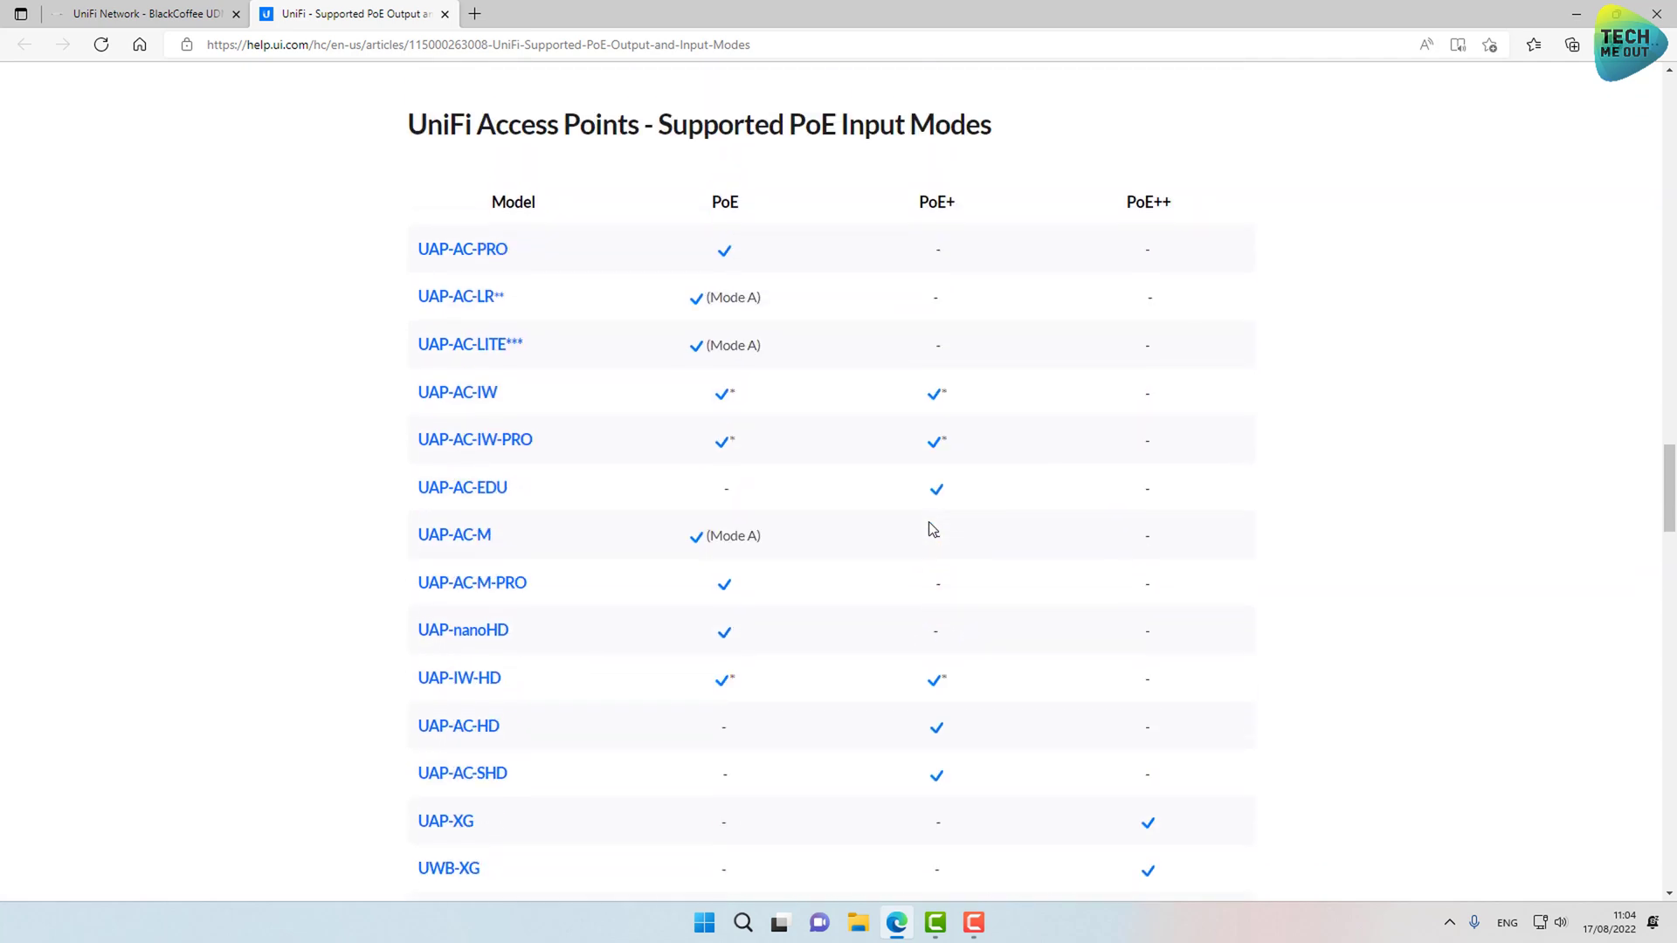
scroll(932, 528, up, 3)
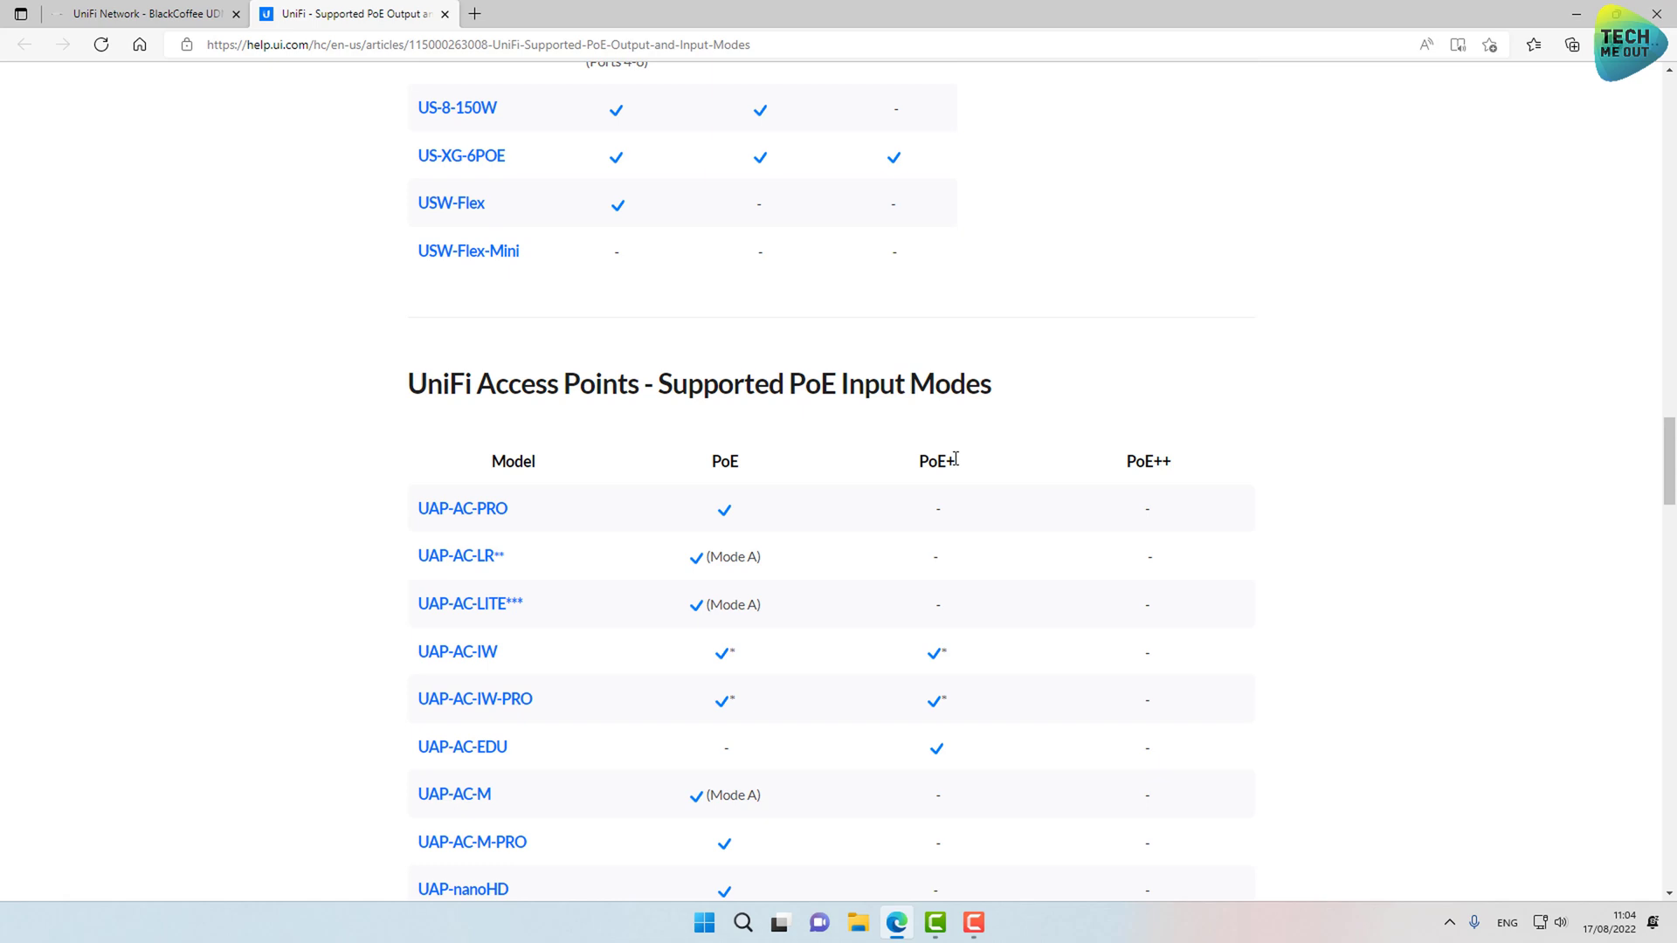